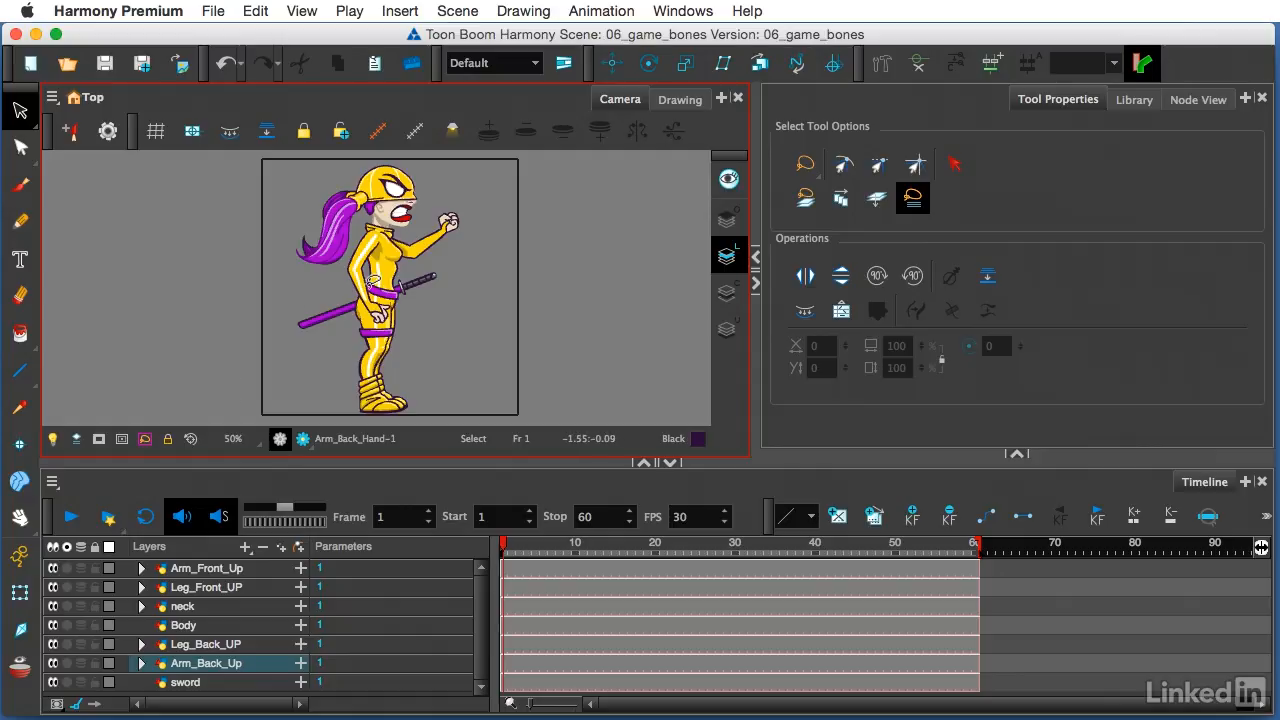
# Activate the Rigging tool in Game Bone Mode.
pyautogui.scroll(2, 370, 278)
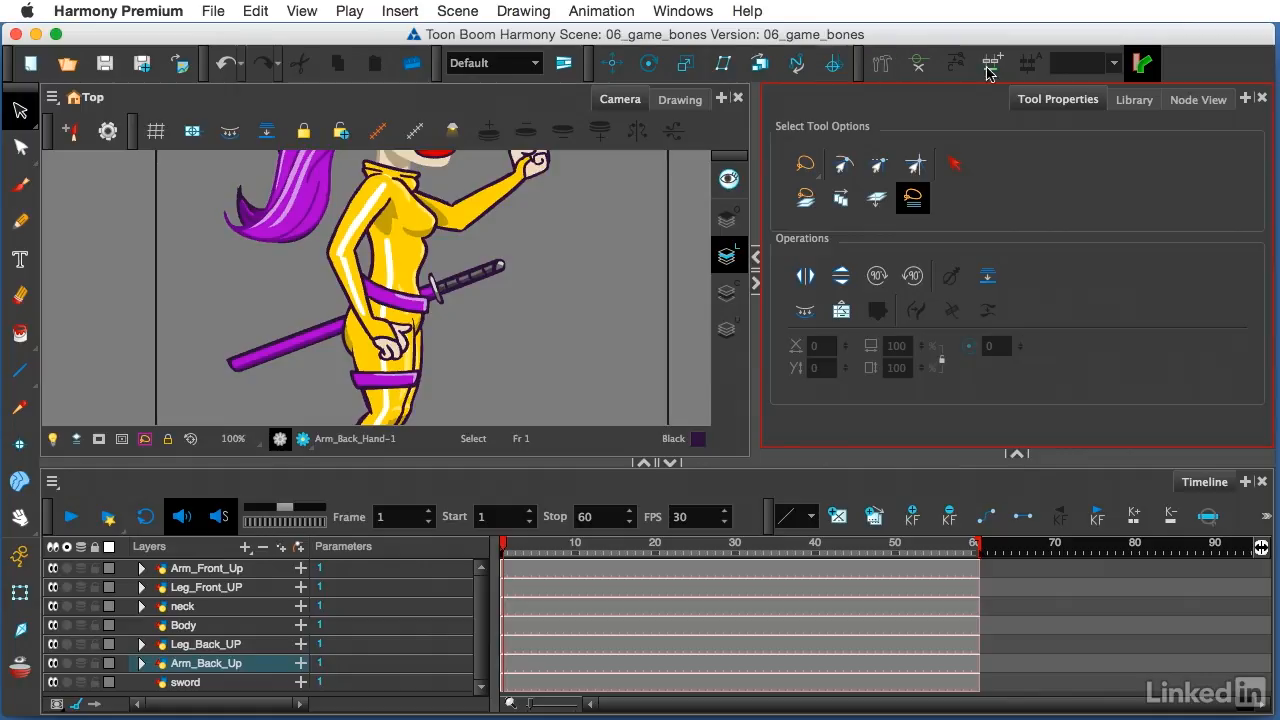
pyautogui.rightClick(860, 72)
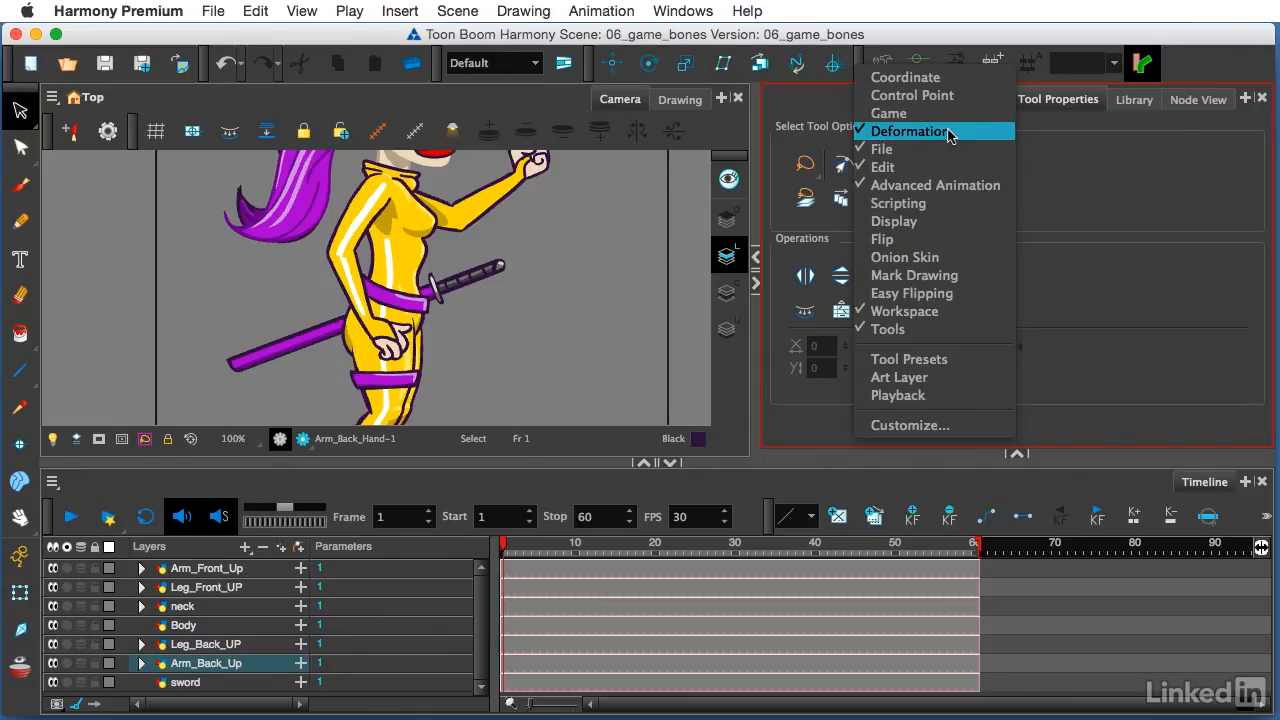
pyautogui.click(1143, 153)
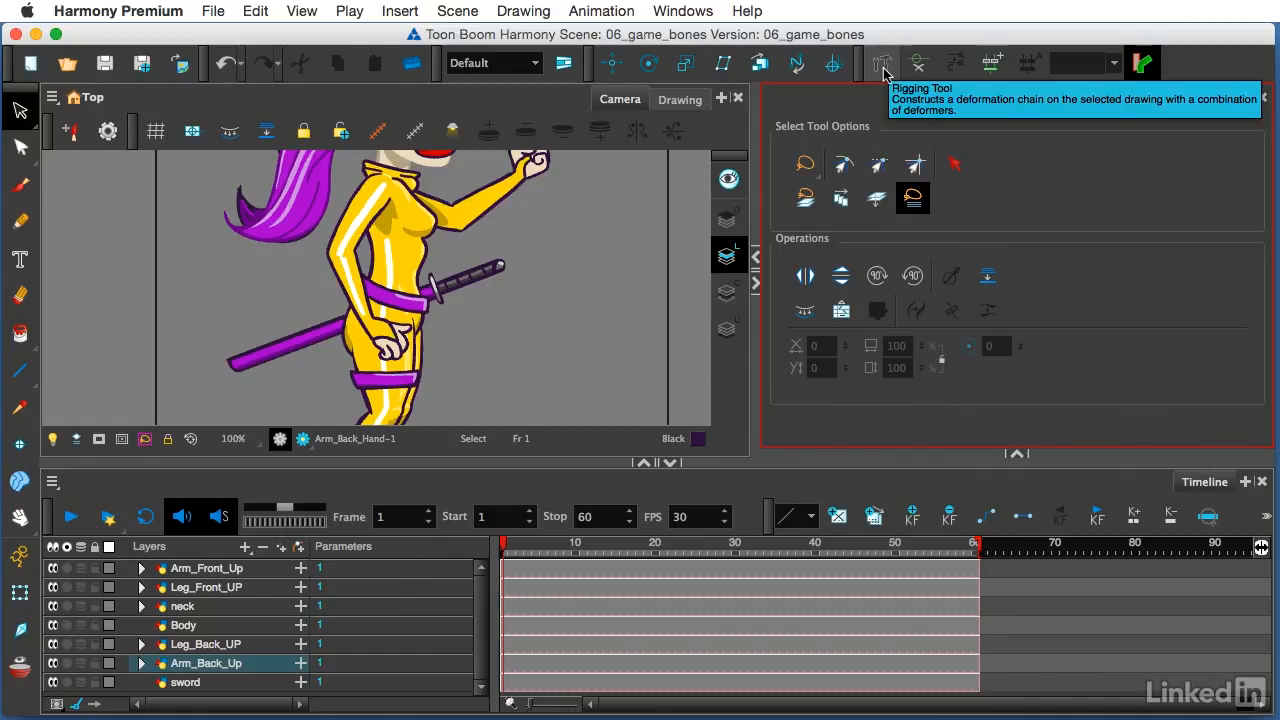
pyautogui.click(883, 68)
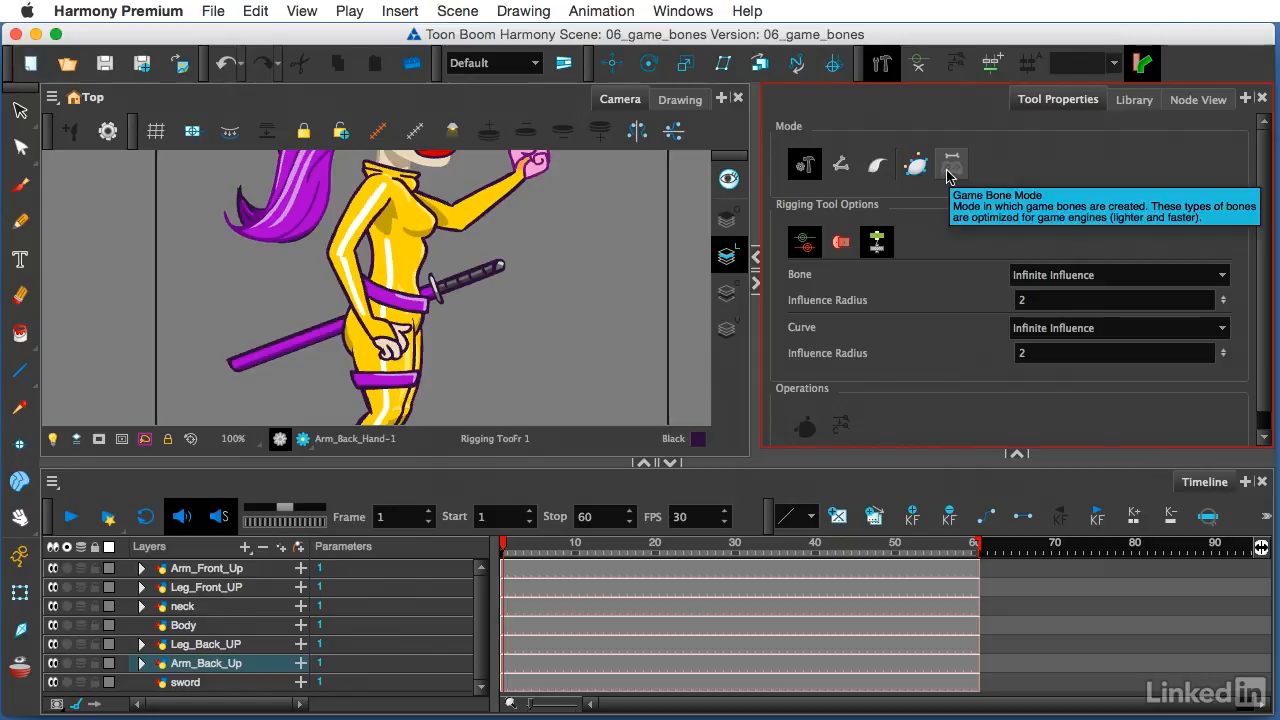
pyautogui.click(949, 166)
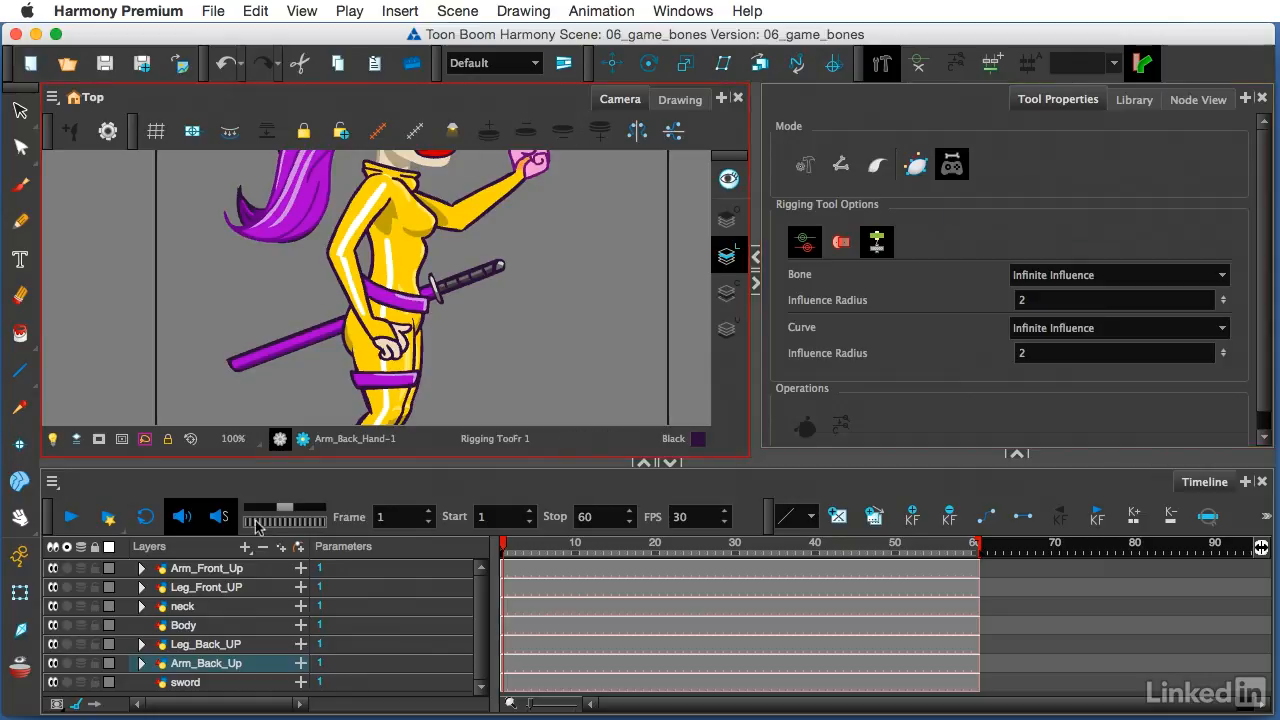
# Build a game bone chain on the Arm_Front_Up drawing from the shoulder through the elbow and wrist to the hand.
pyautogui.click(231, 572)
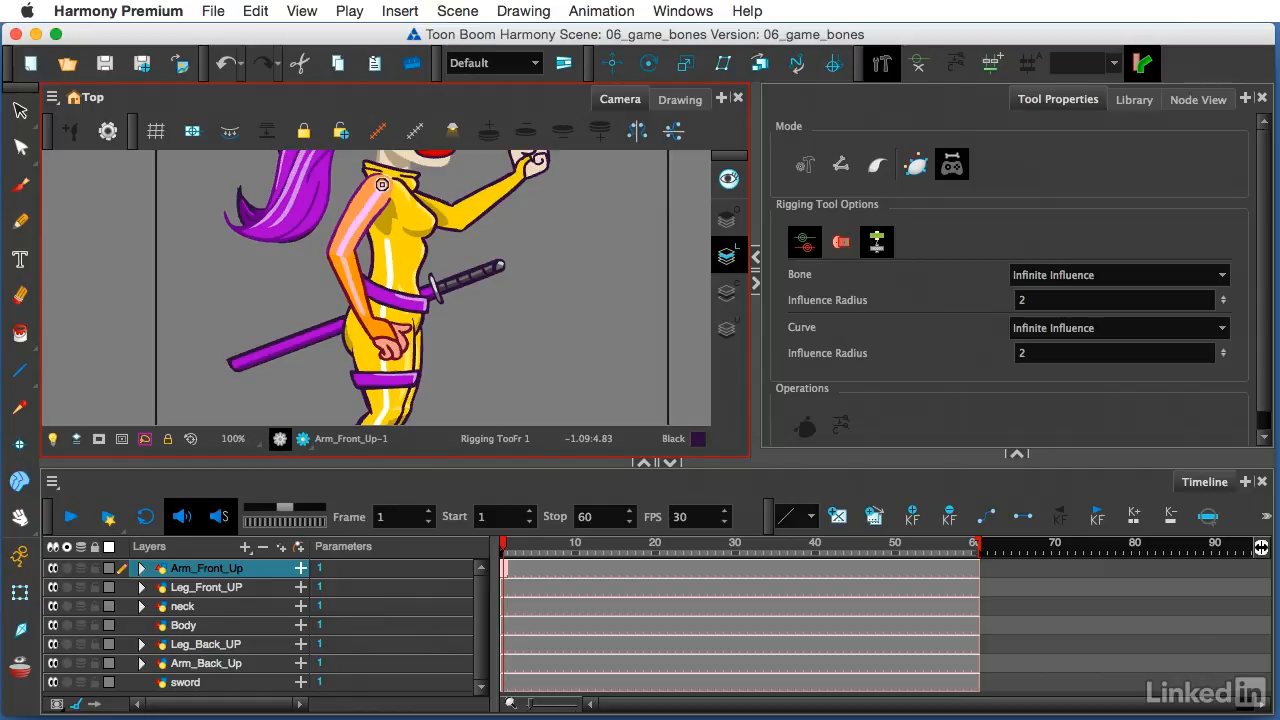
pyautogui.moveTo(381, 184); pyautogui.dragTo(340, 256)
pyautogui.click(341, 255)
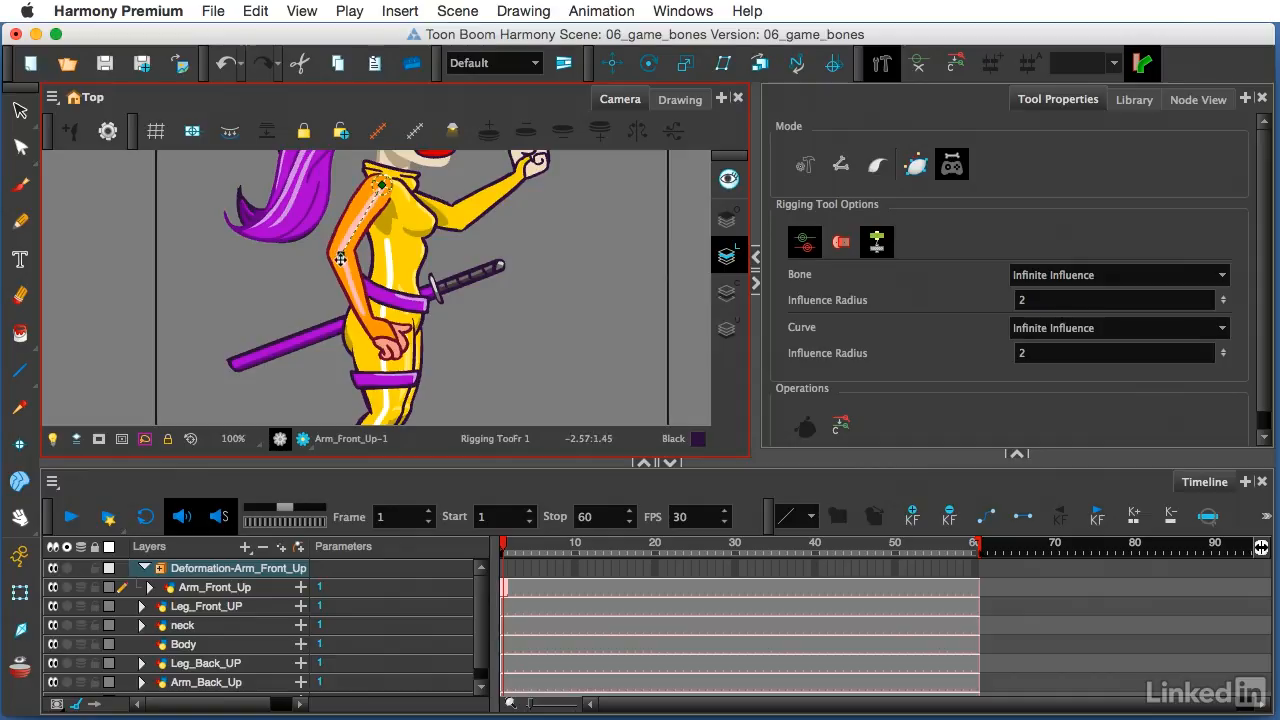
pyautogui.click(370, 320)
pyautogui.click(401, 349)
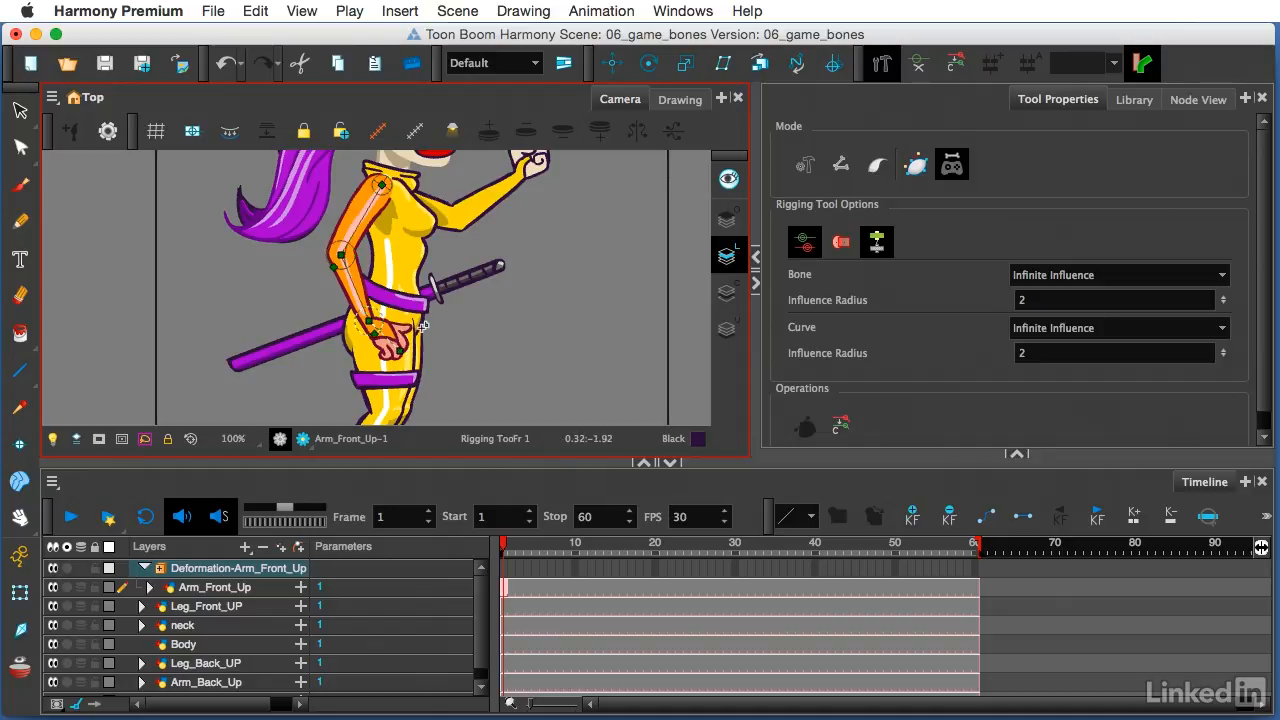
# Adjust the elbow and wrist joint regions of the front arm's bone chain to fit the arm's width.
pyautogui.scroll(3, 423, 337)
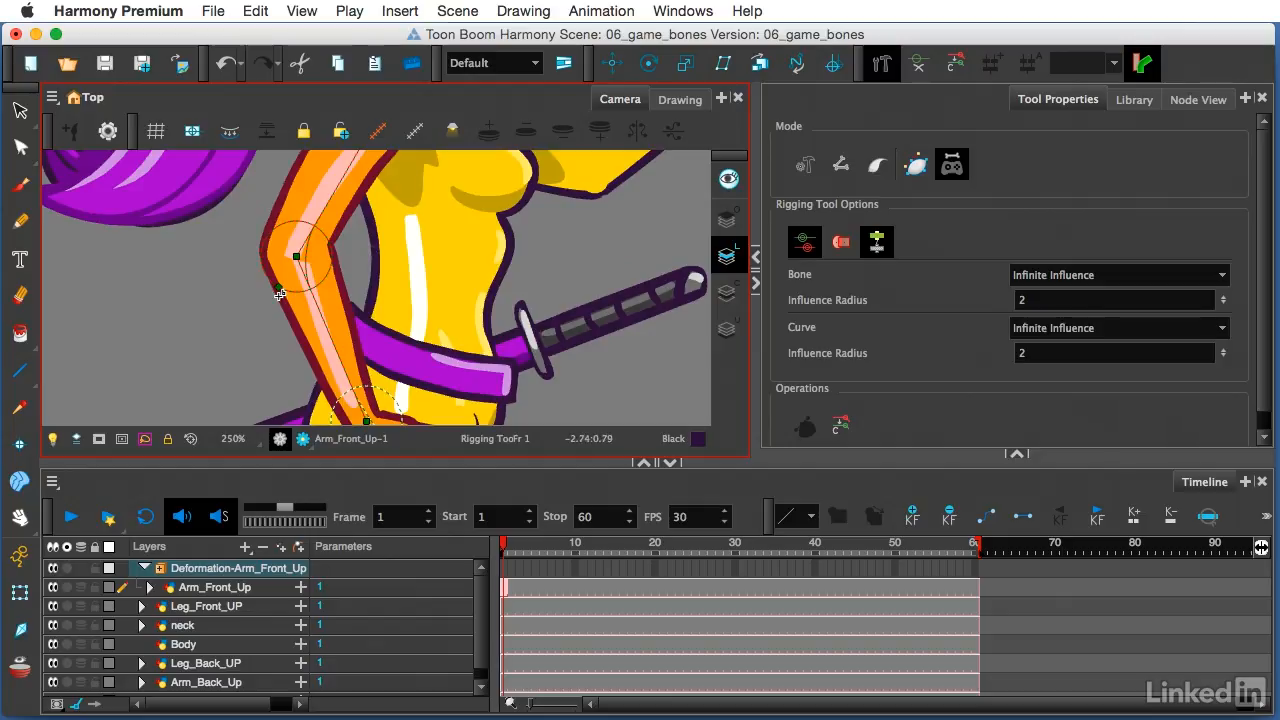
pyautogui.click(278, 287)
pyautogui.moveTo(279, 289)
pyautogui.mouseDown()
pyautogui.moveTo(293, 357)
pyautogui.moveTo(300, 264)
pyautogui.moveTo(301, 297)
pyautogui.mouseUp()
pyautogui.scroll(-4, 332, 304)
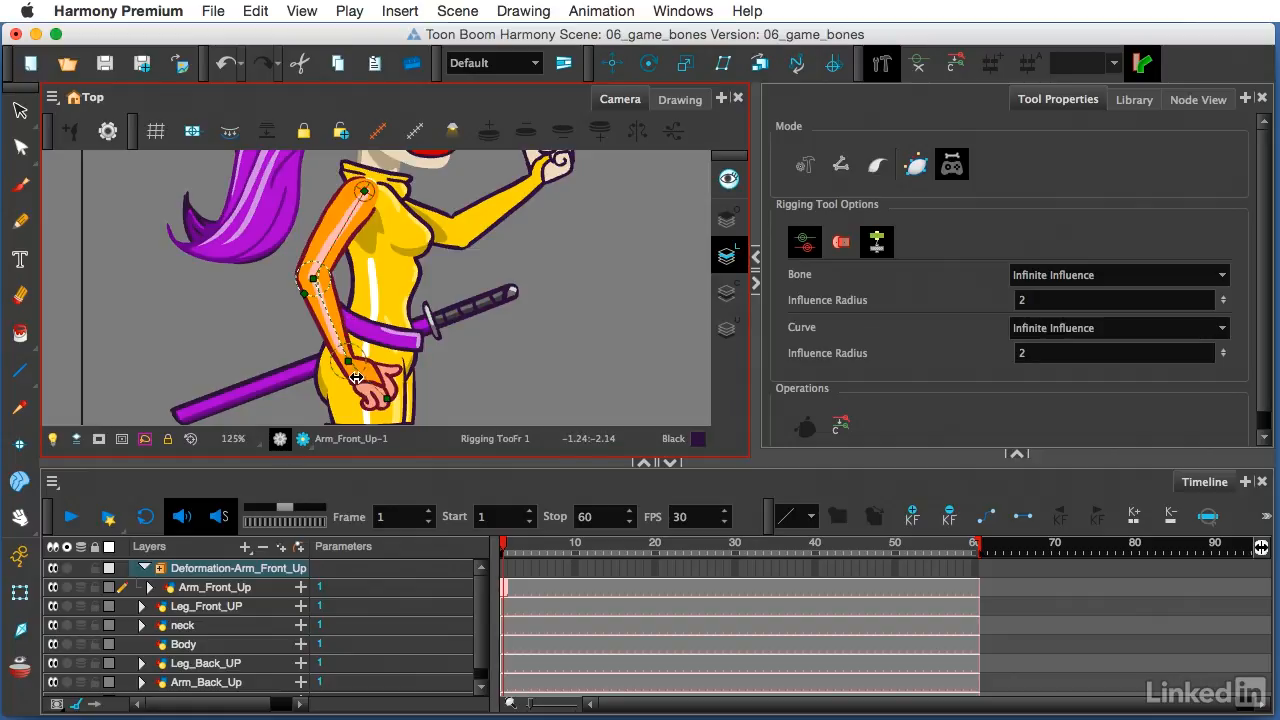
pyautogui.moveTo(355, 377); pyautogui.dragTo(352, 375)
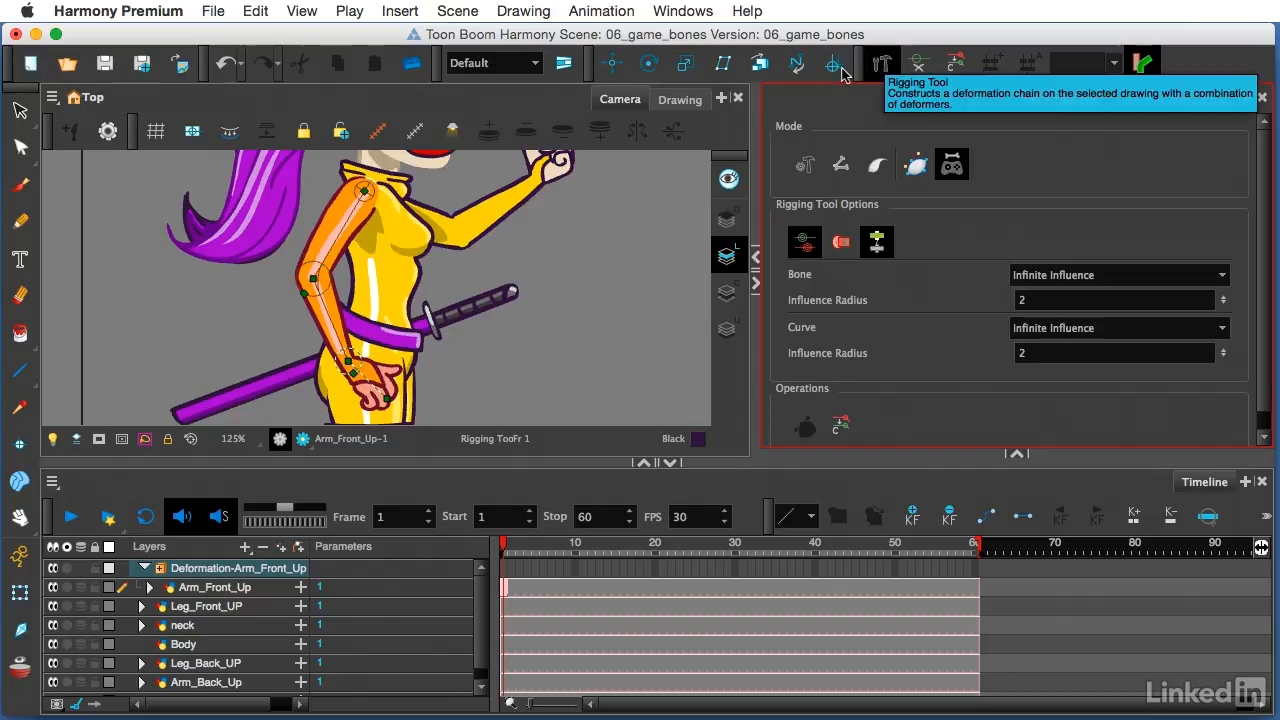
# Test the elbow by bending the front forearm across the torso with the Transform tool, and return it to its hanging pose.
pyautogui.click(19, 592)
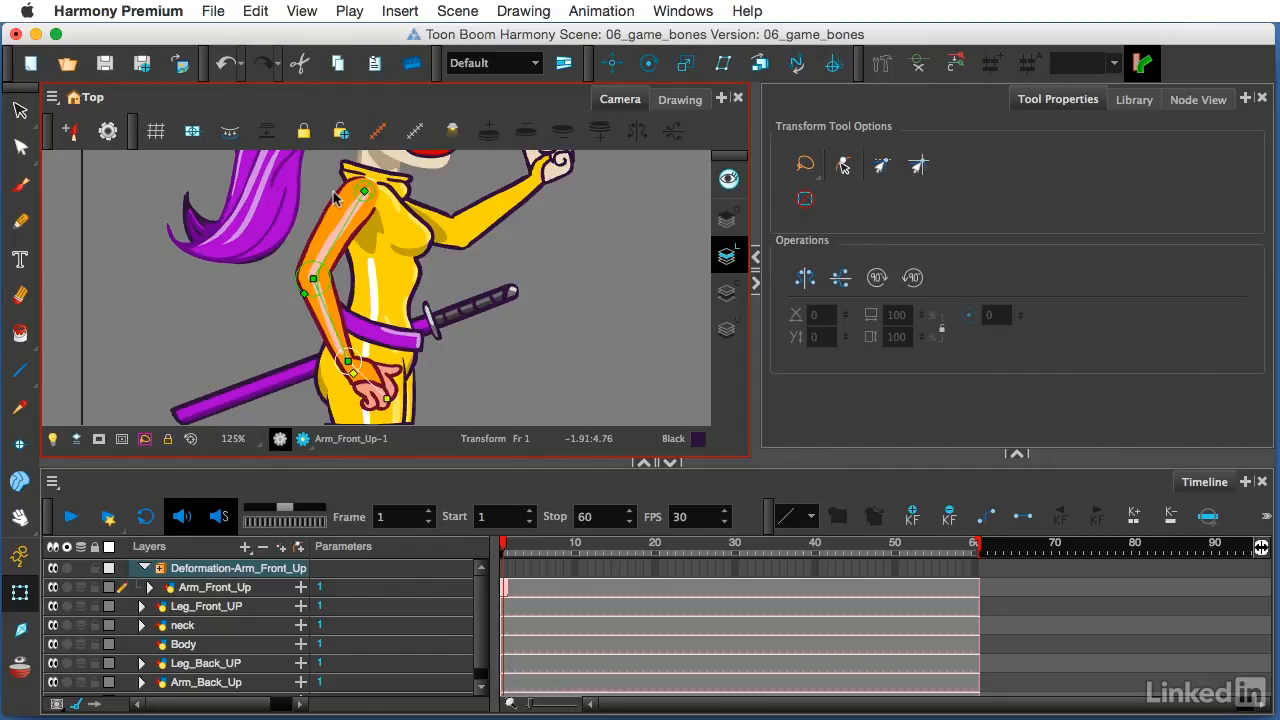
pyautogui.moveTo(325, 306); pyautogui.dragTo(349, 282)
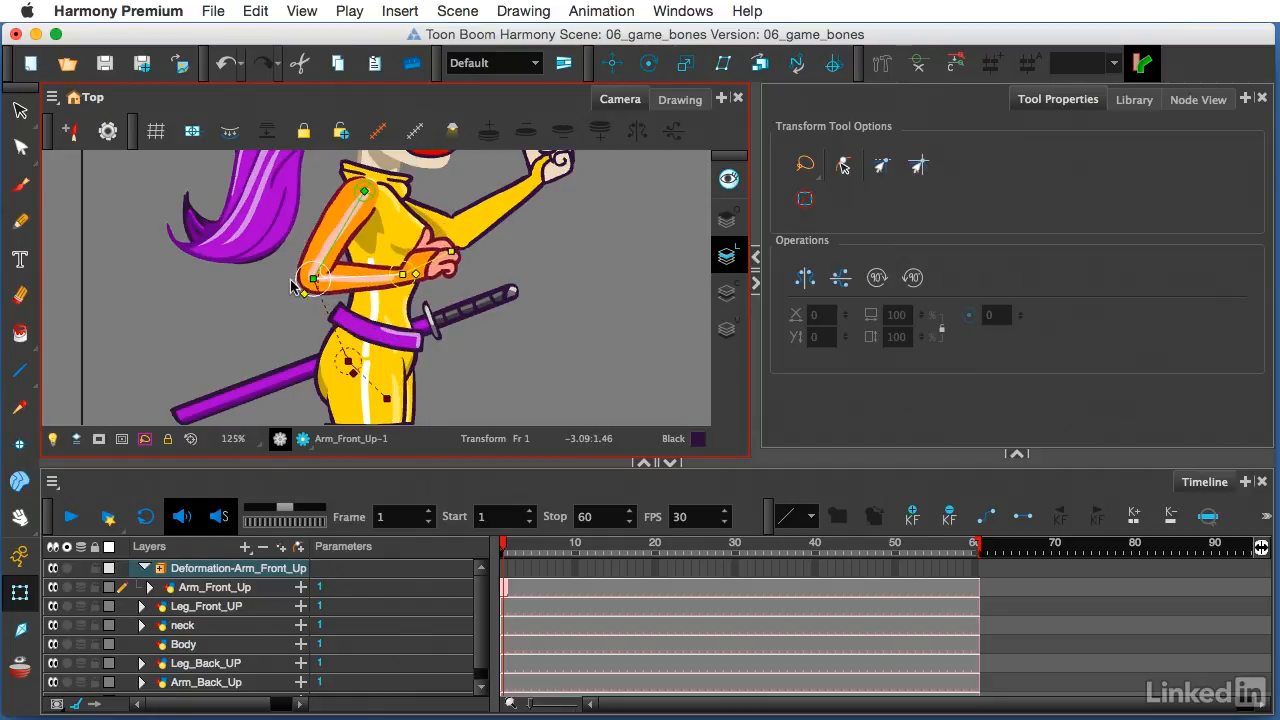
pyautogui.scroll(5, 292, 280)
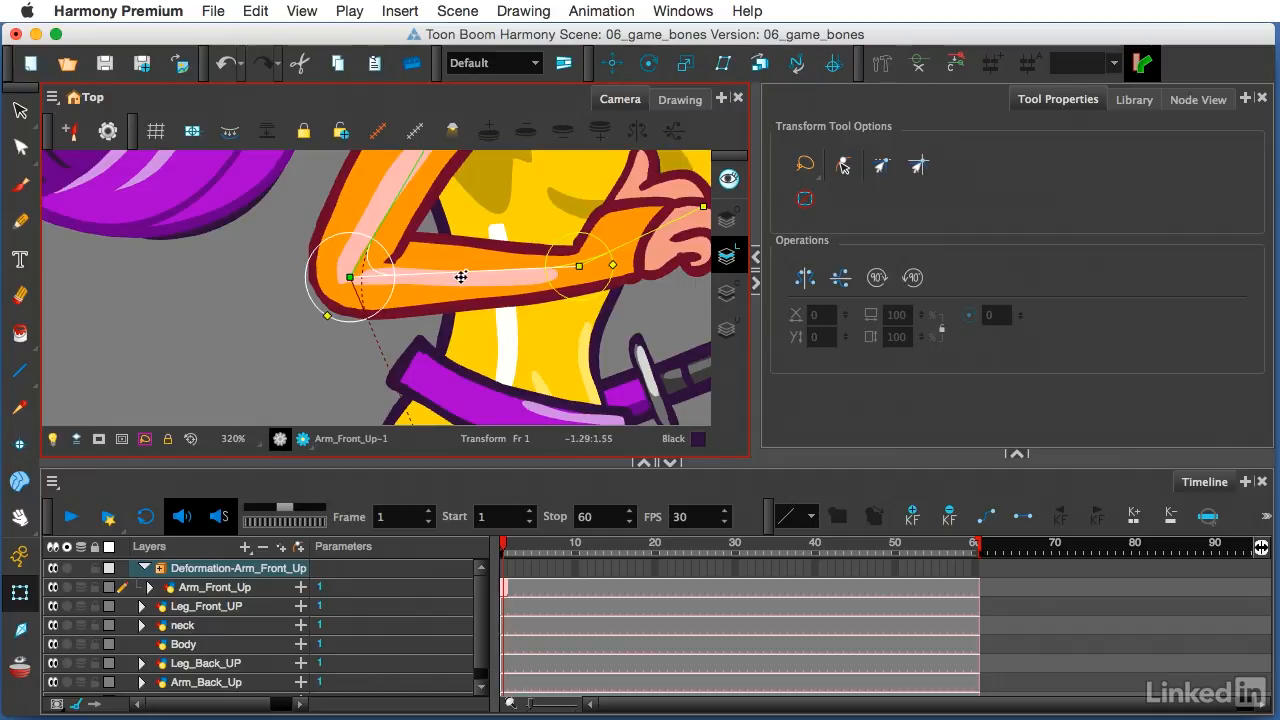
pyautogui.moveTo(457, 277); pyautogui.dragTo(383, 390)
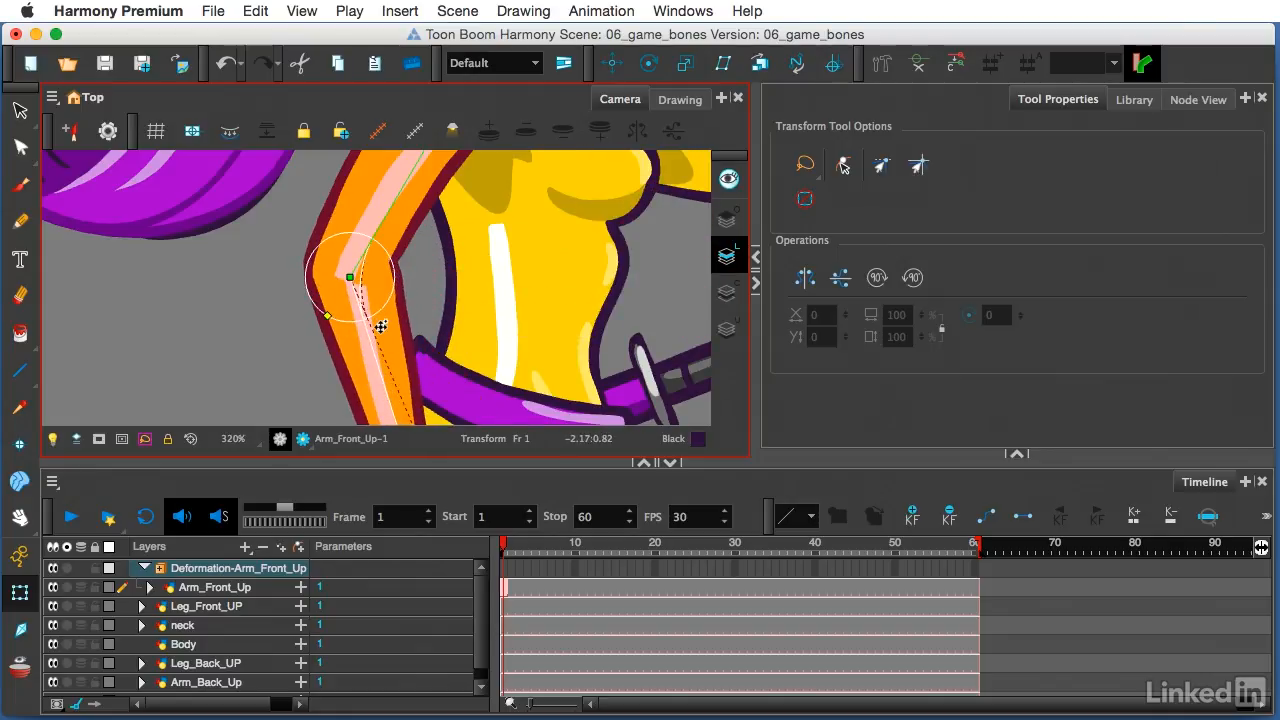
pyautogui.scroll(-6, 381, 326)
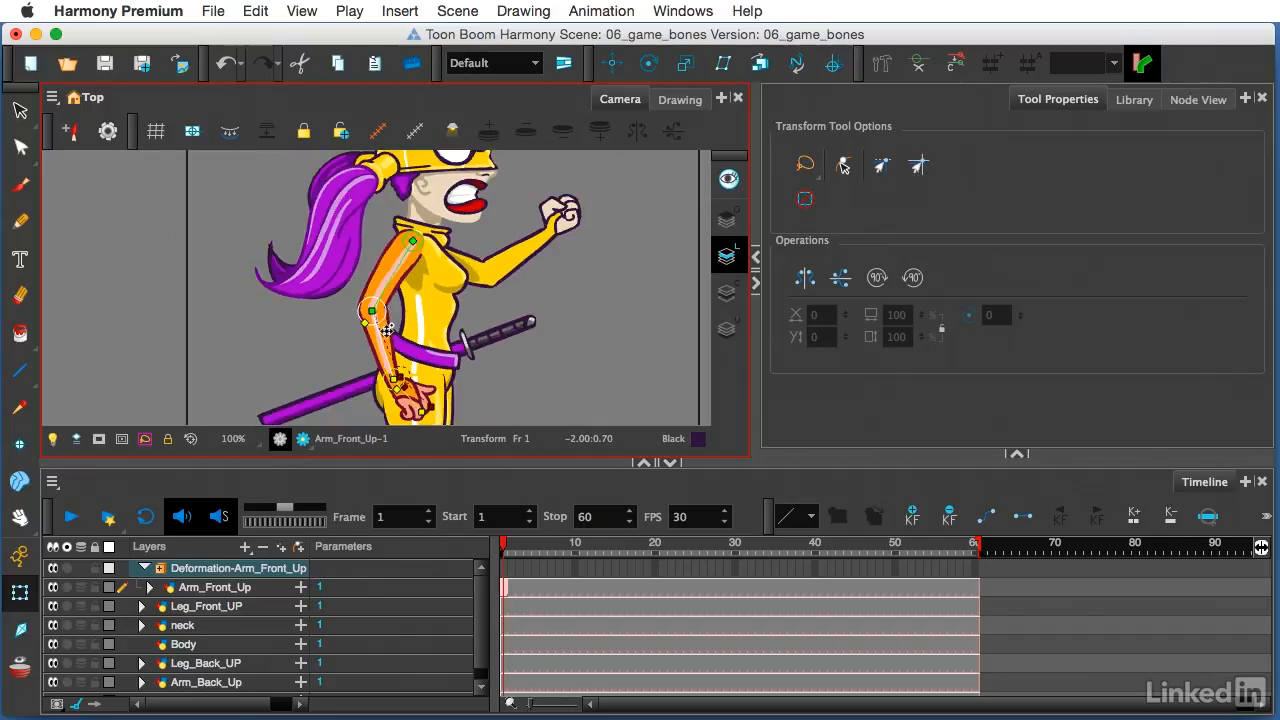
# Try a smaller joint region at the front arm's elbow and test the forearm's bend with the Transform tool.
pyautogui.click(888, 68)
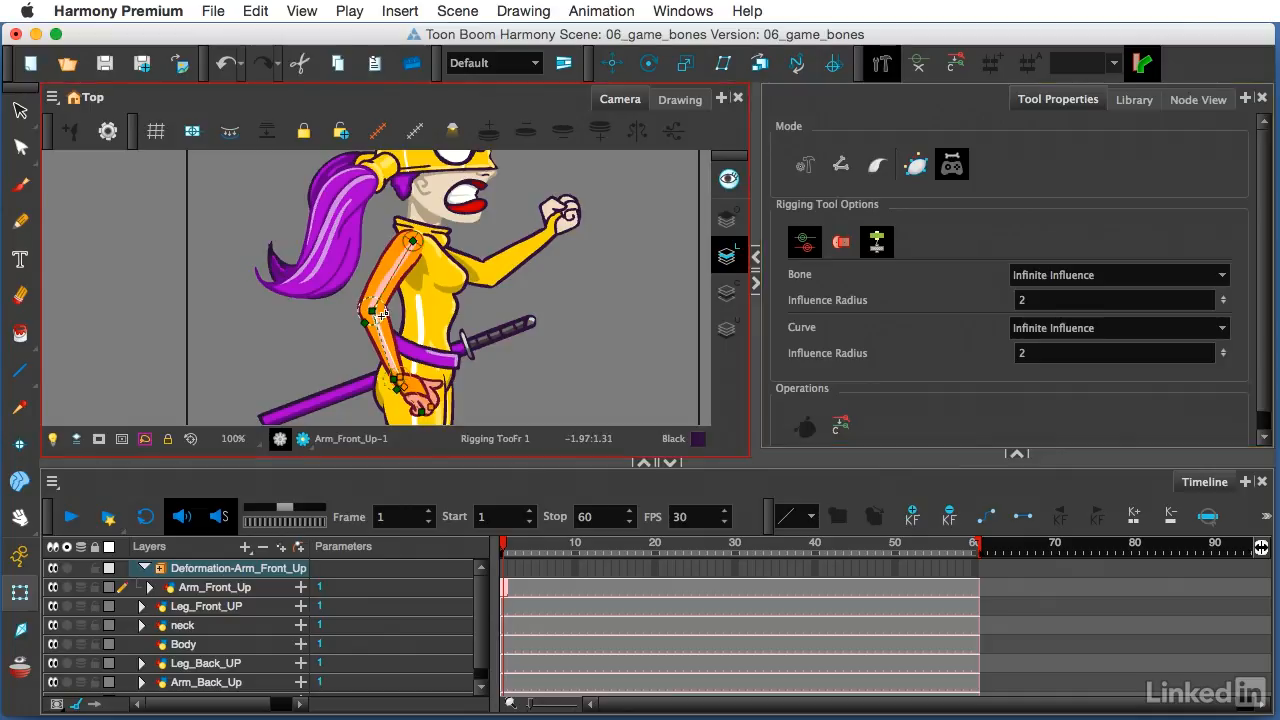
pyautogui.scroll(3, 383, 316)
pyautogui.scroll(1, 383, 316)
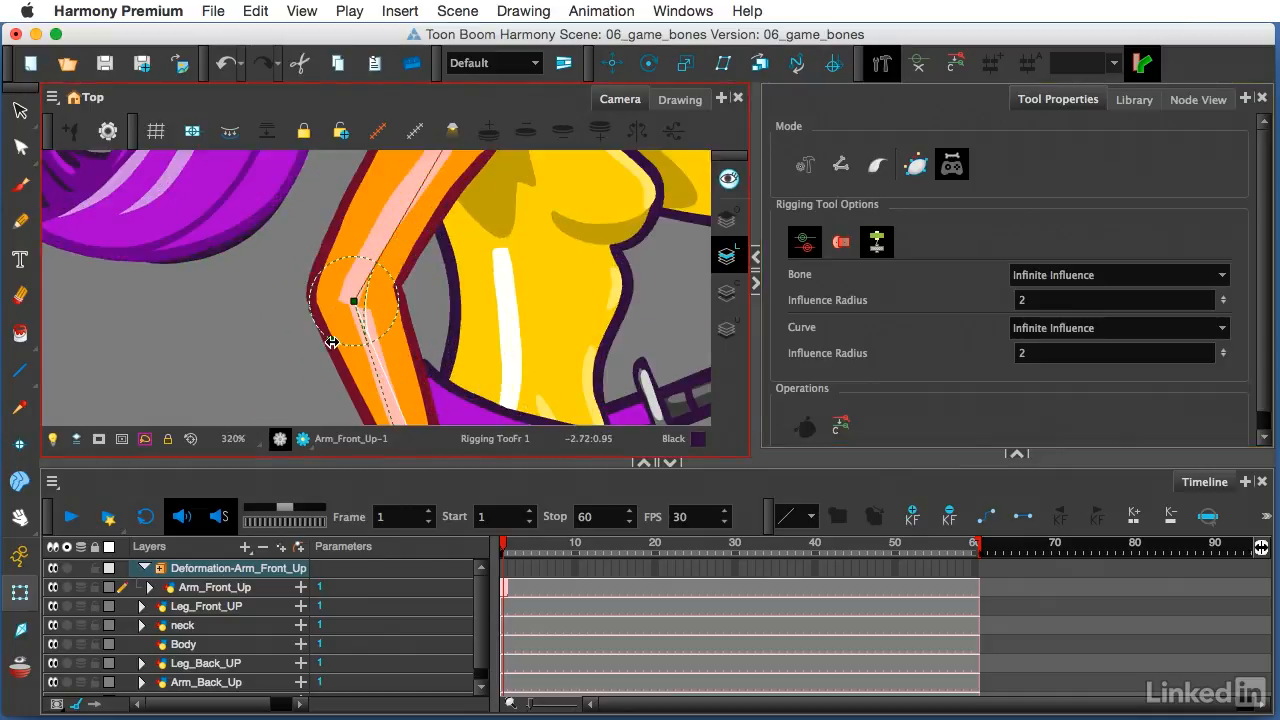
pyautogui.click(332, 341)
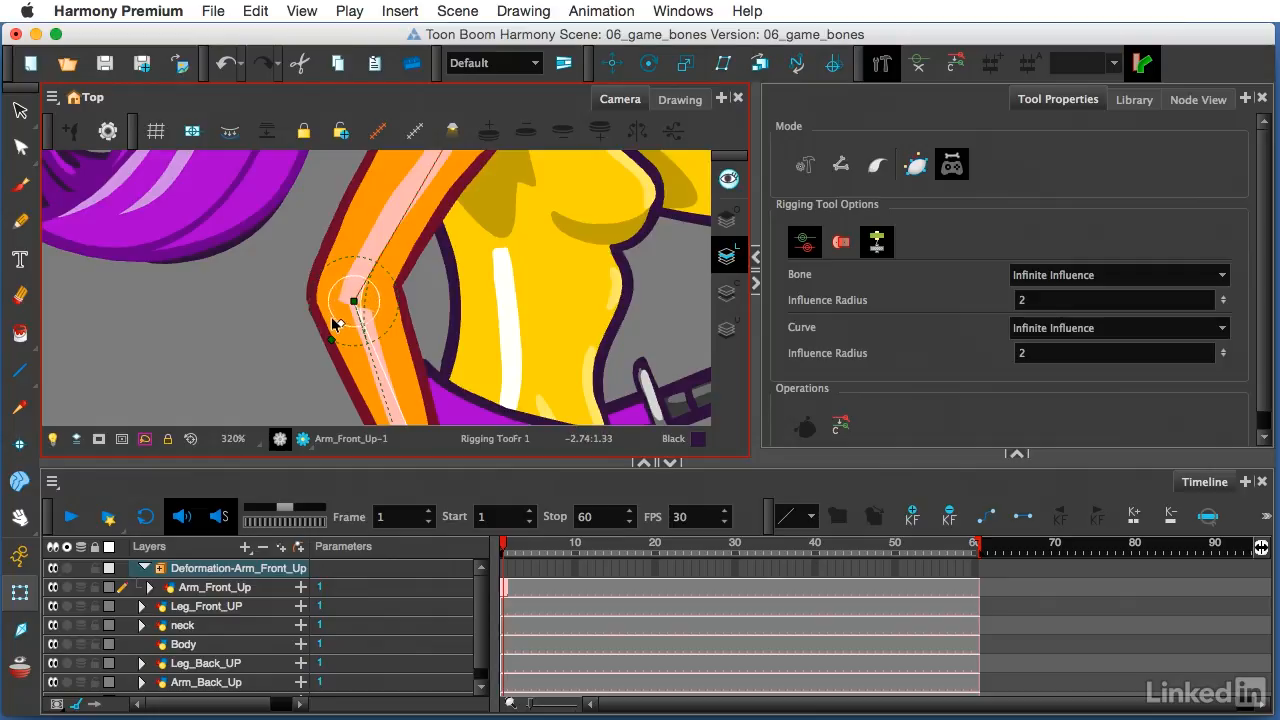
pyautogui.moveTo(332, 319); pyautogui.dragTo(334, 317)
pyautogui.click(20, 592)
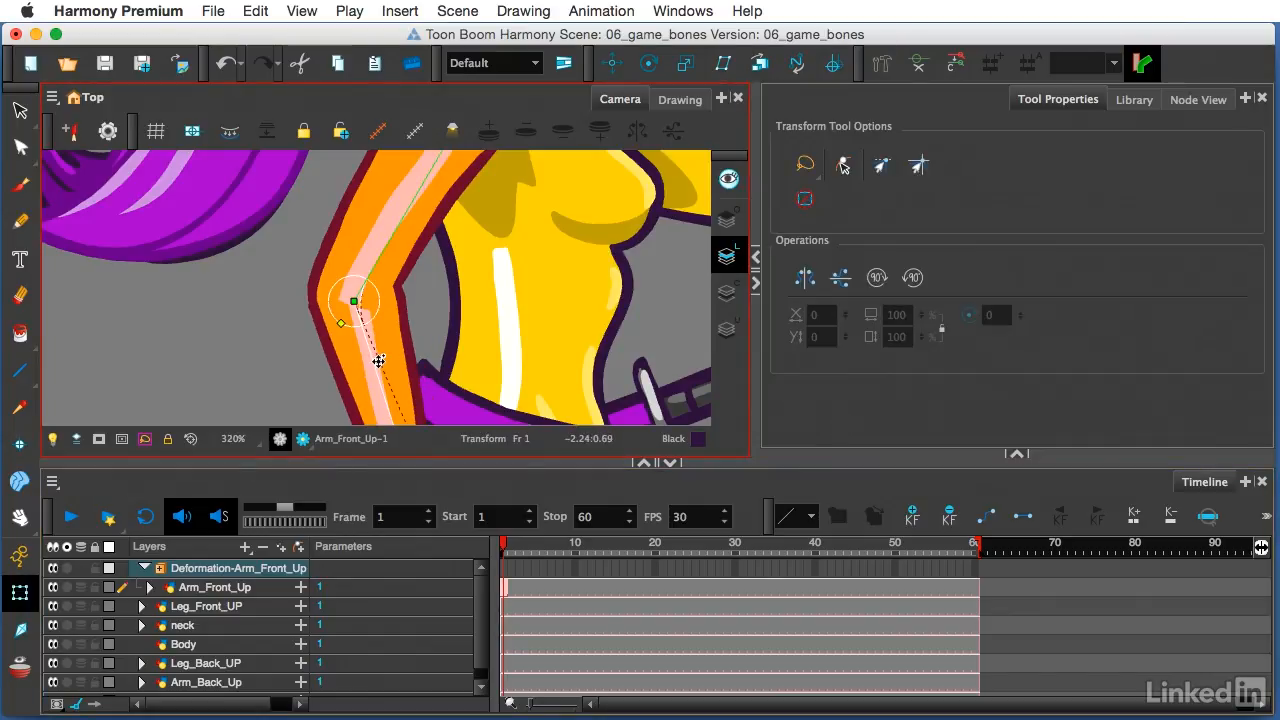
pyautogui.scroll(-3, 379, 362)
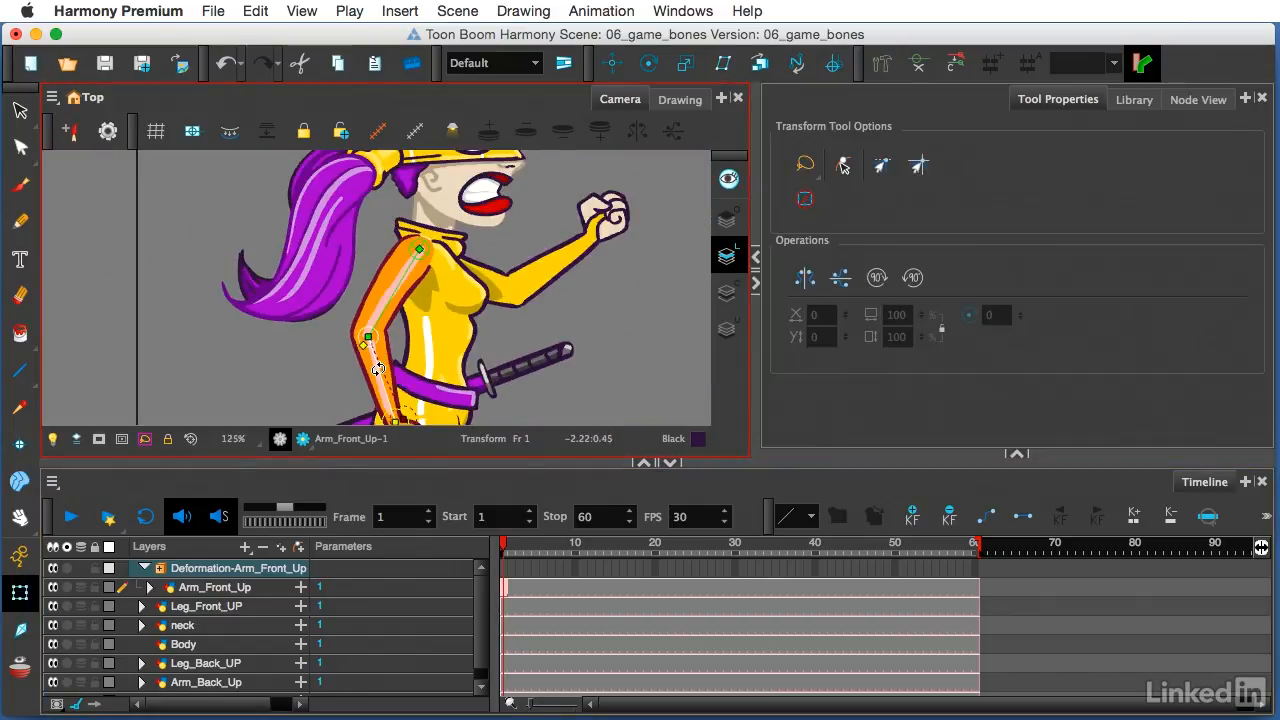
pyautogui.moveTo(378, 369)
pyautogui.mouseDown()
pyautogui.moveTo(403, 348)
pyautogui.moveTo(380, 376)
pyautogui.mouseUp()
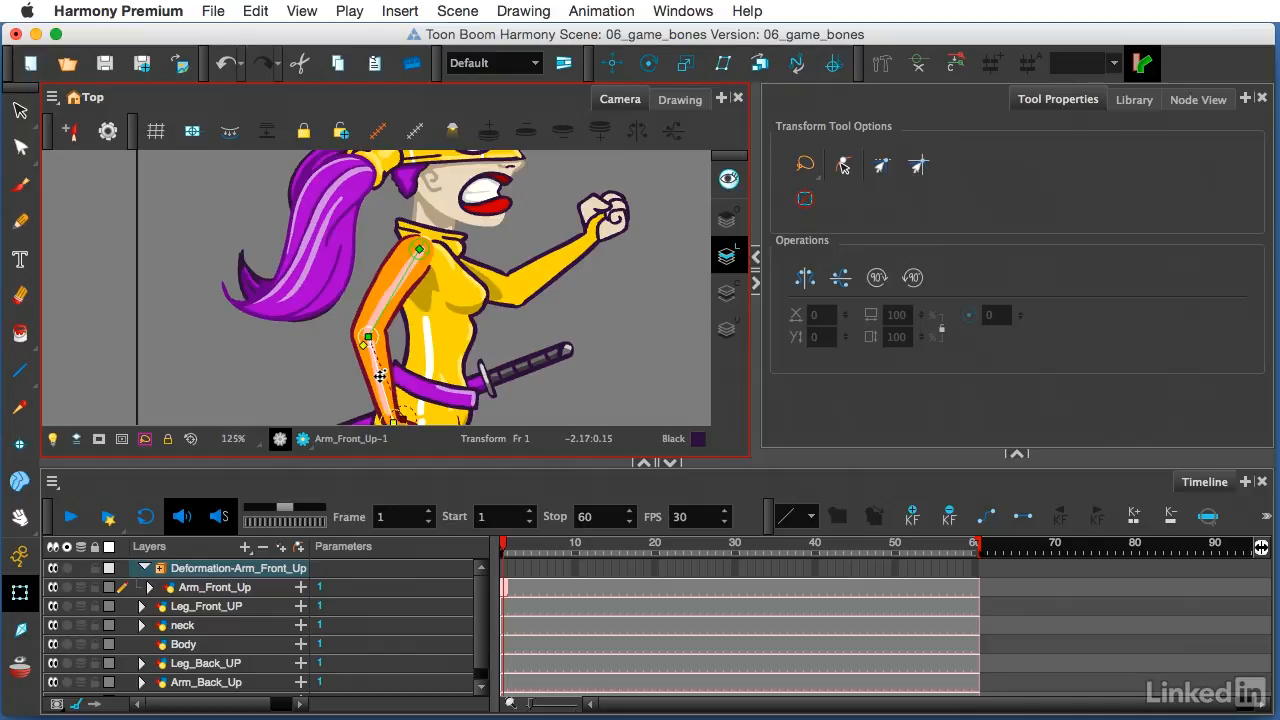
# Enlarge the elbow's joint region beyond the arm's outline and bend the forearm forward across the waist with the Transform tool.
pyautogui.click(877, 66)
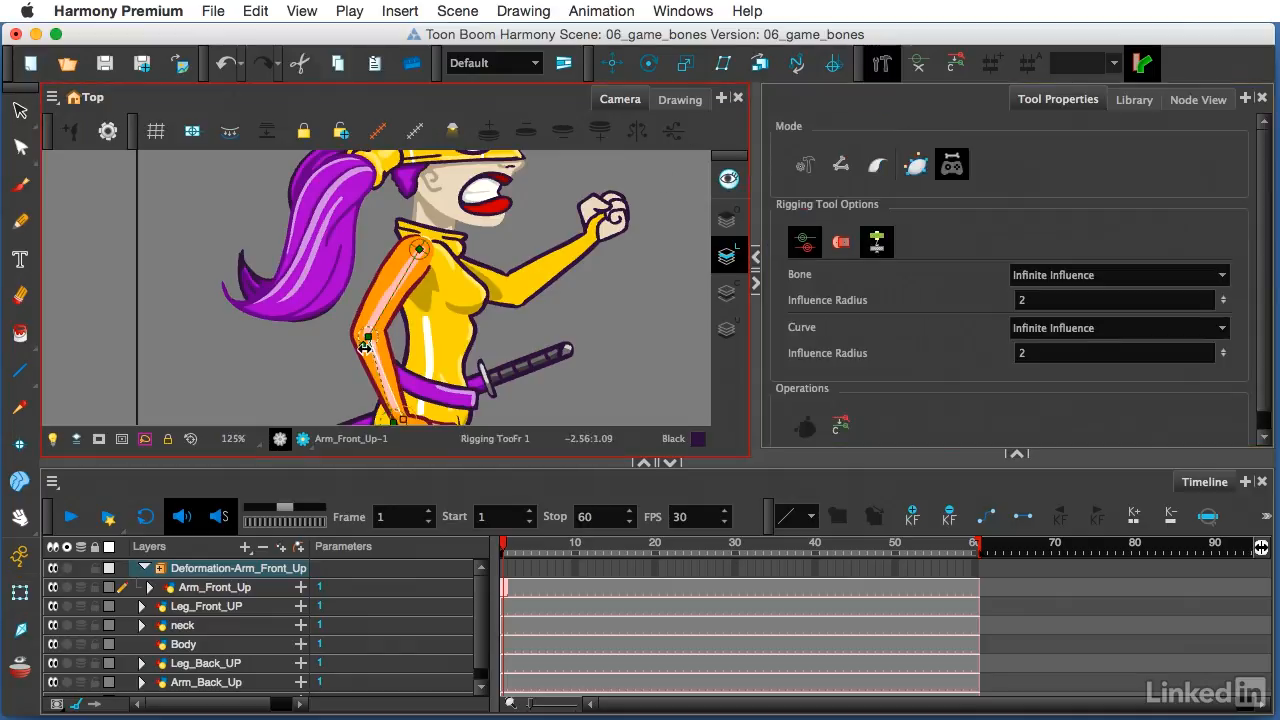
pyautogui.moveTo(364, 347)
pyautogui.mouseDown()
pyautogui.moveTo(351, 363)
pyautogui.moveTo(355, 347)
pyautogui.mouseUp()
pyautogui.hotkey('shift', 't')
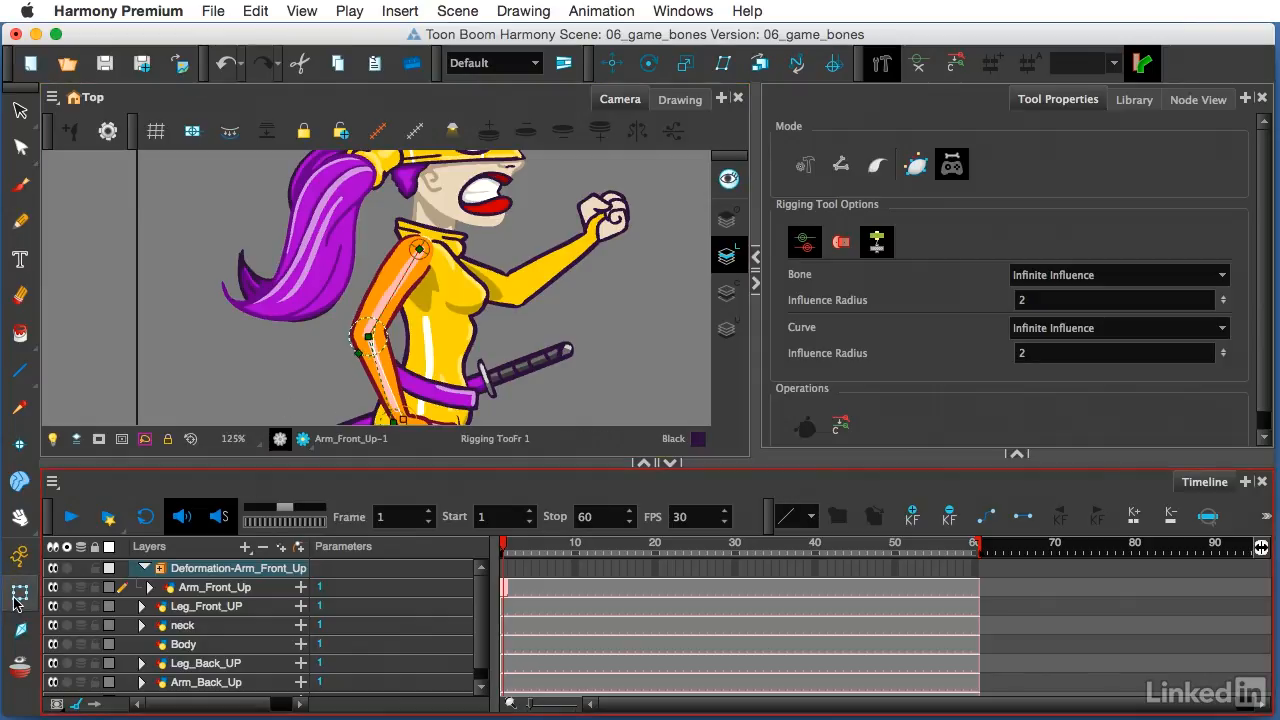
pyautogui.moveTo(379, 367); pyautogui.dragTo(411, 368)
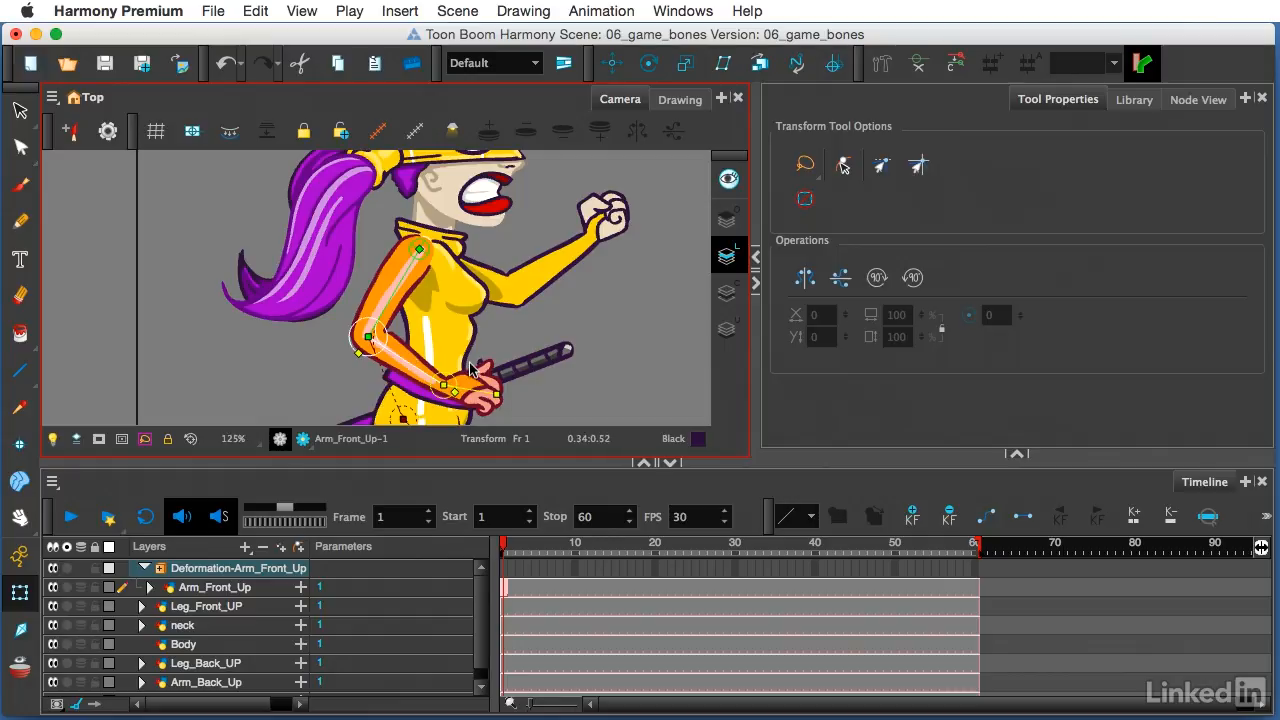
# Select the Hair_Front drawing and show only its deformation chain, hiding the arm's bone controls.
pyautogui.scroll(-2, 360, 268)
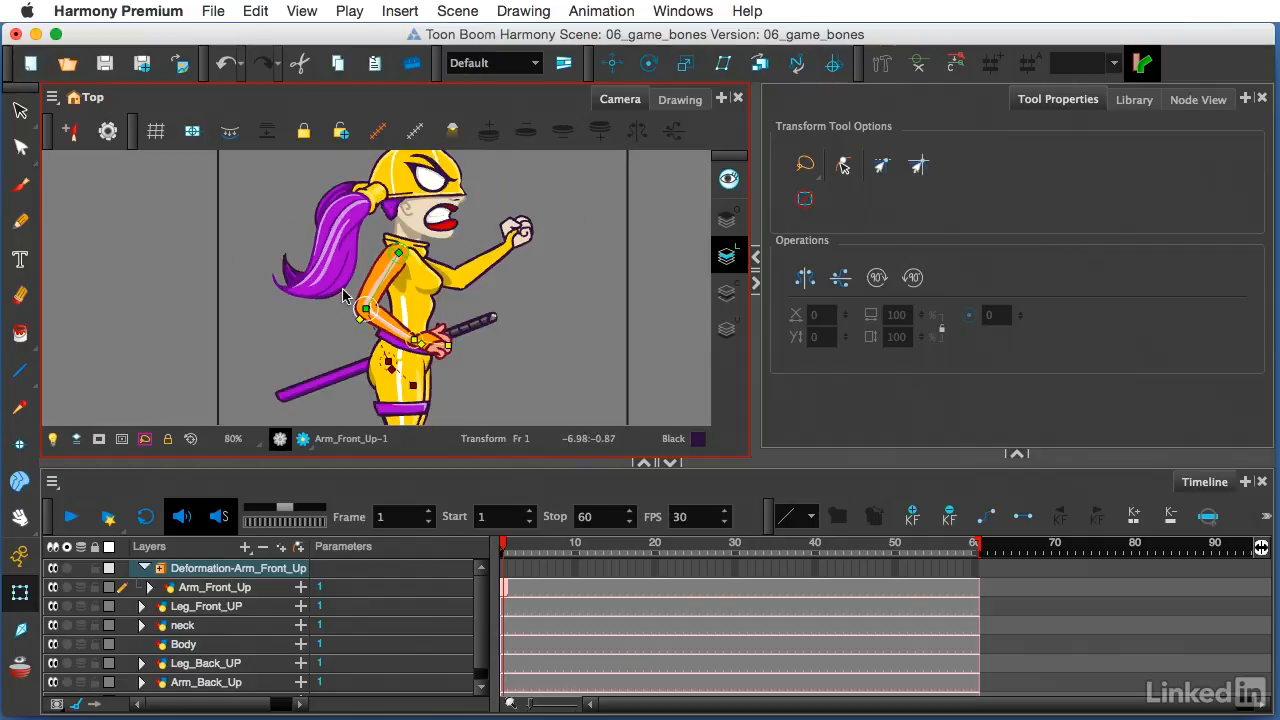
pyautogui.click(370, 204)
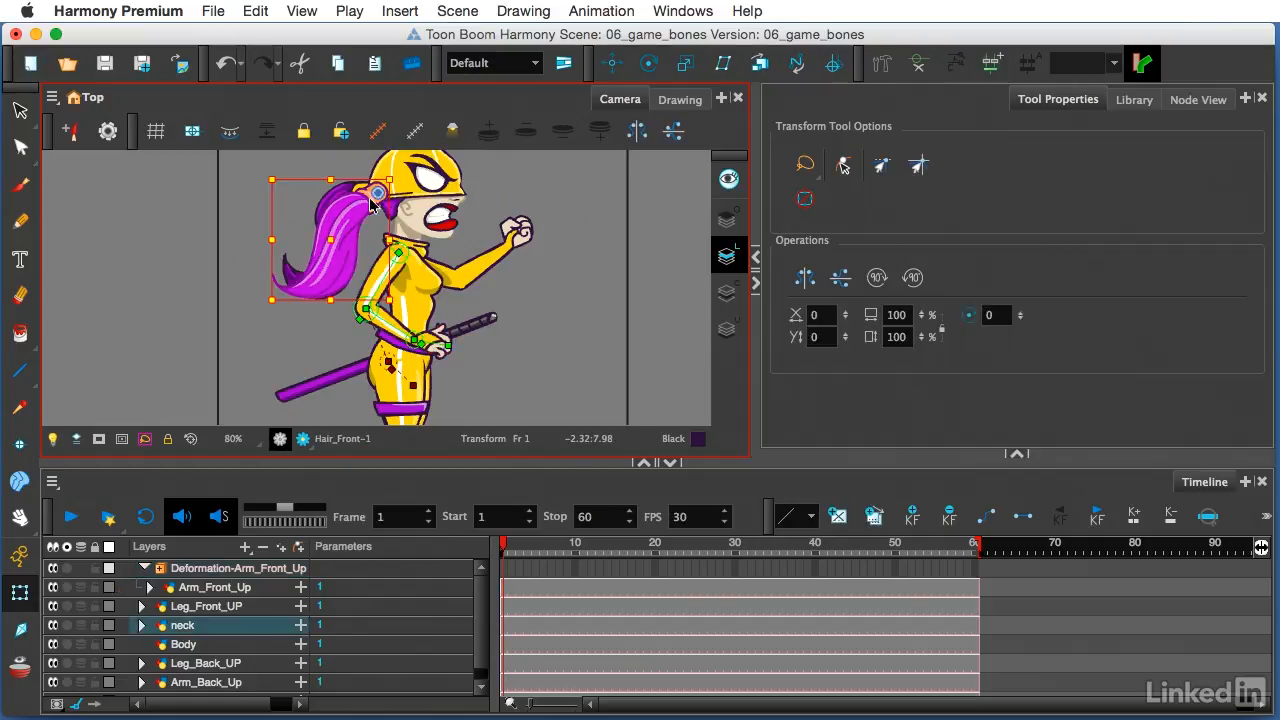
pyautogui.scroll(3, 370, 204)
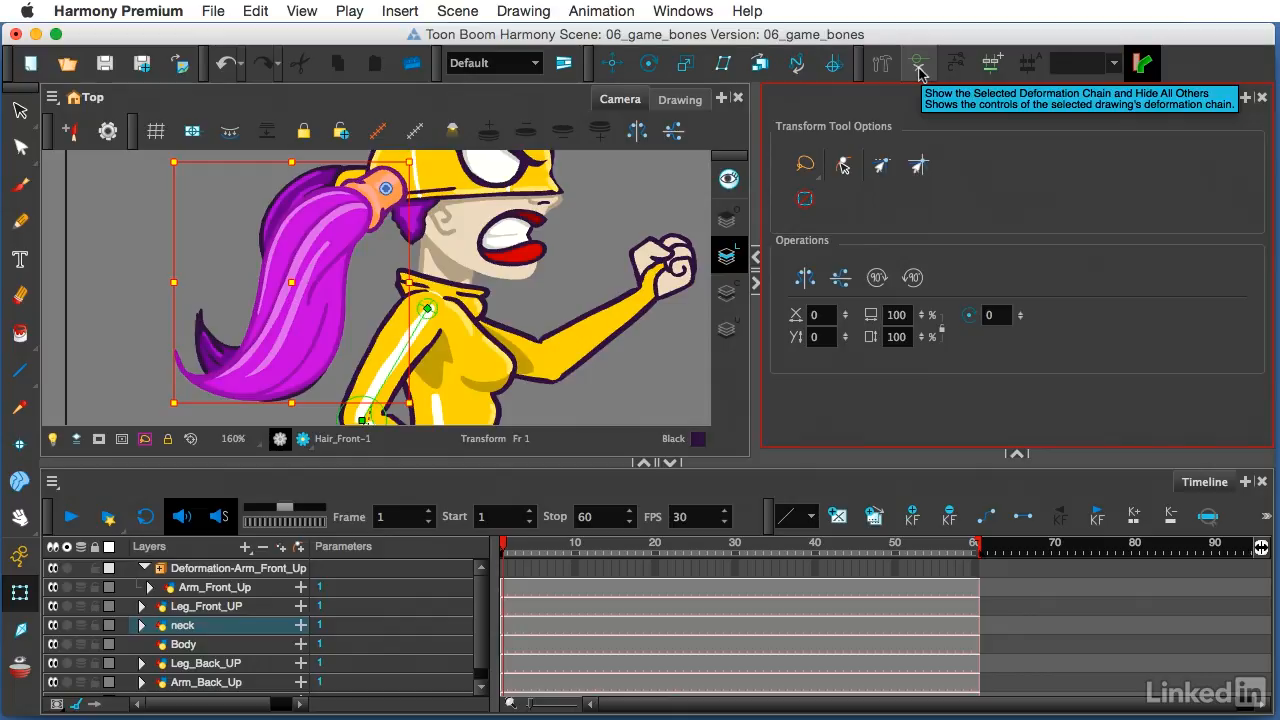
pyautogui.click(919, 73)
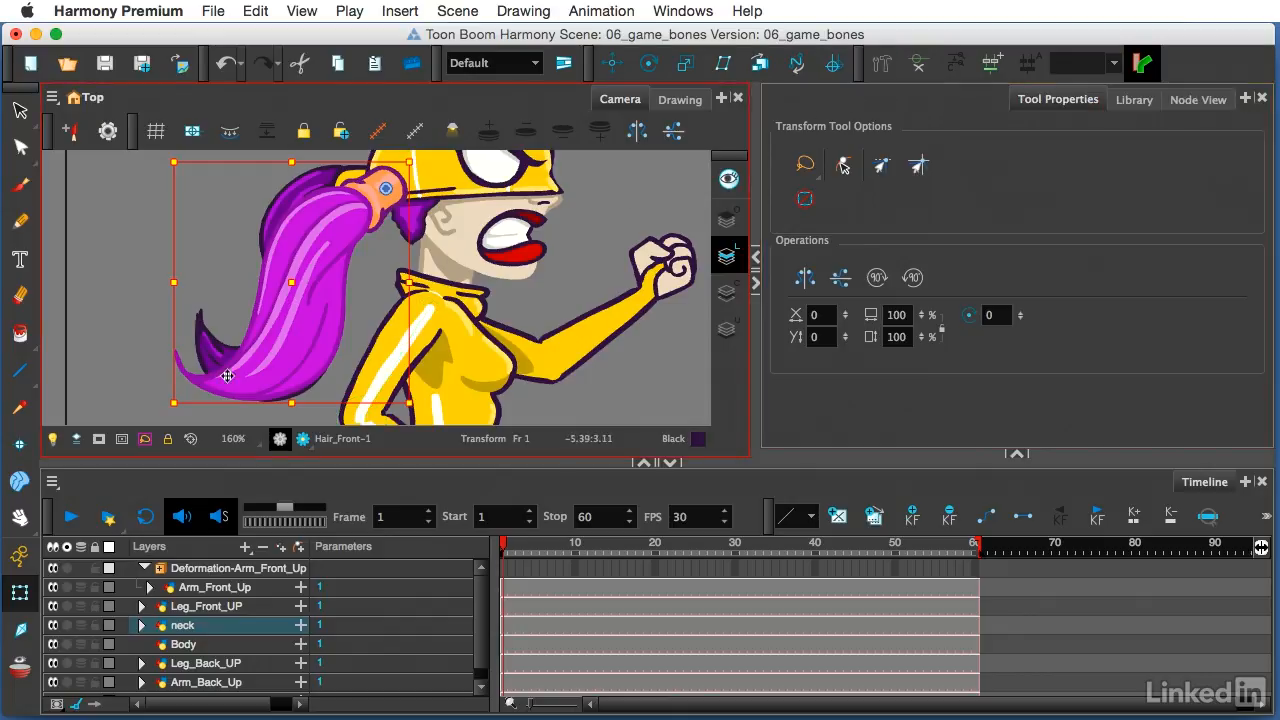
# Build a two-bone game bone chain on Hair_Front from the hair tie through the middle of the ponytail to its tip.
pyautogui.click(880, 66)
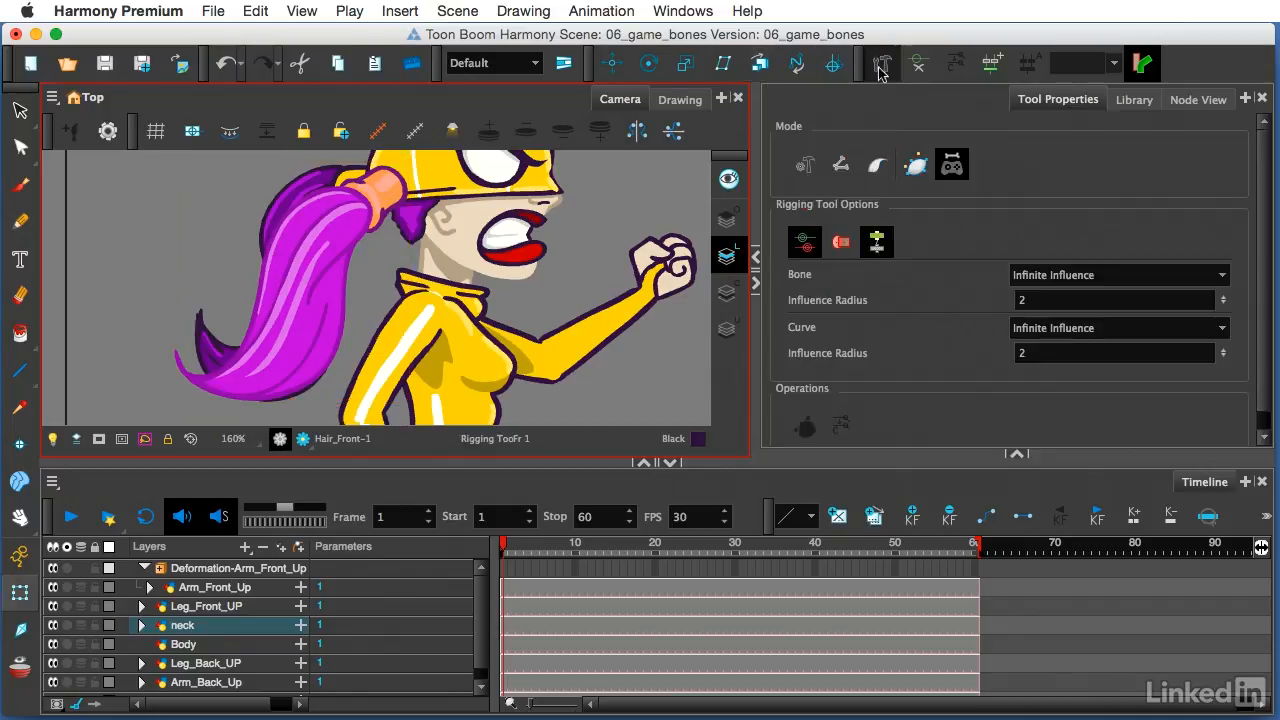
pyautogui.click(950, 167)
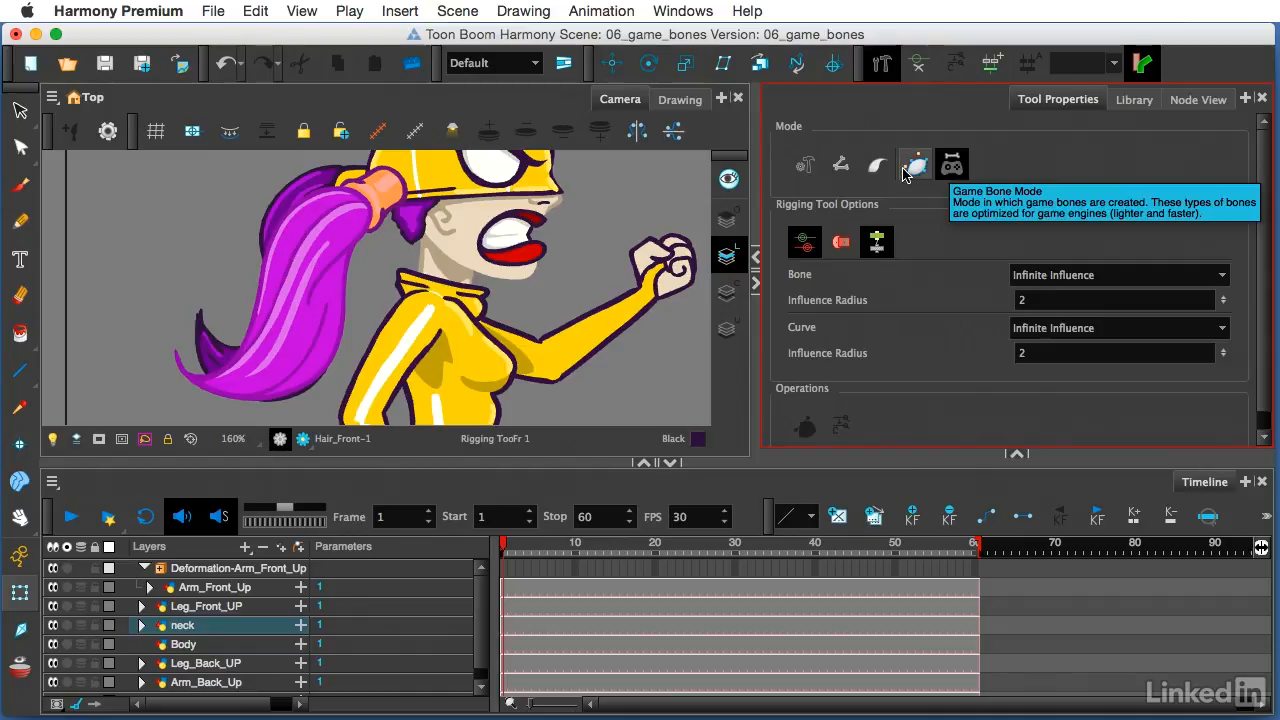
pyautogui.click(382, 190)
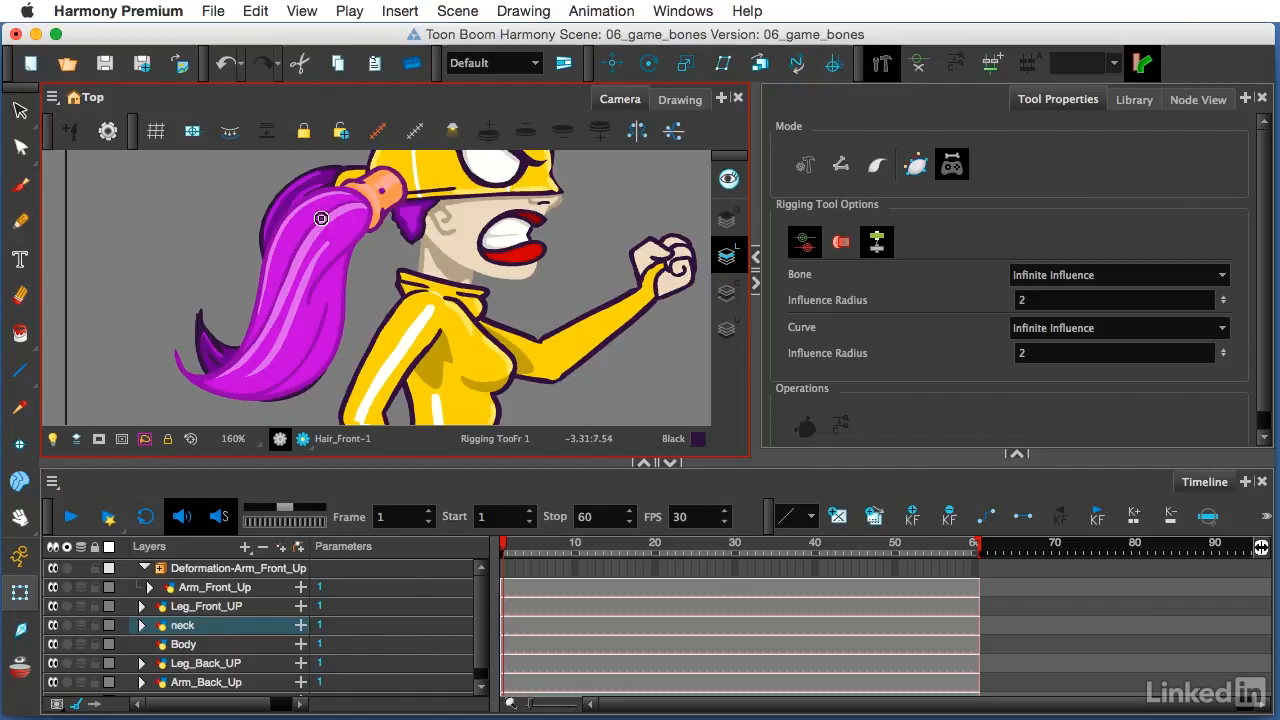
pyautogui.click(299, 316)
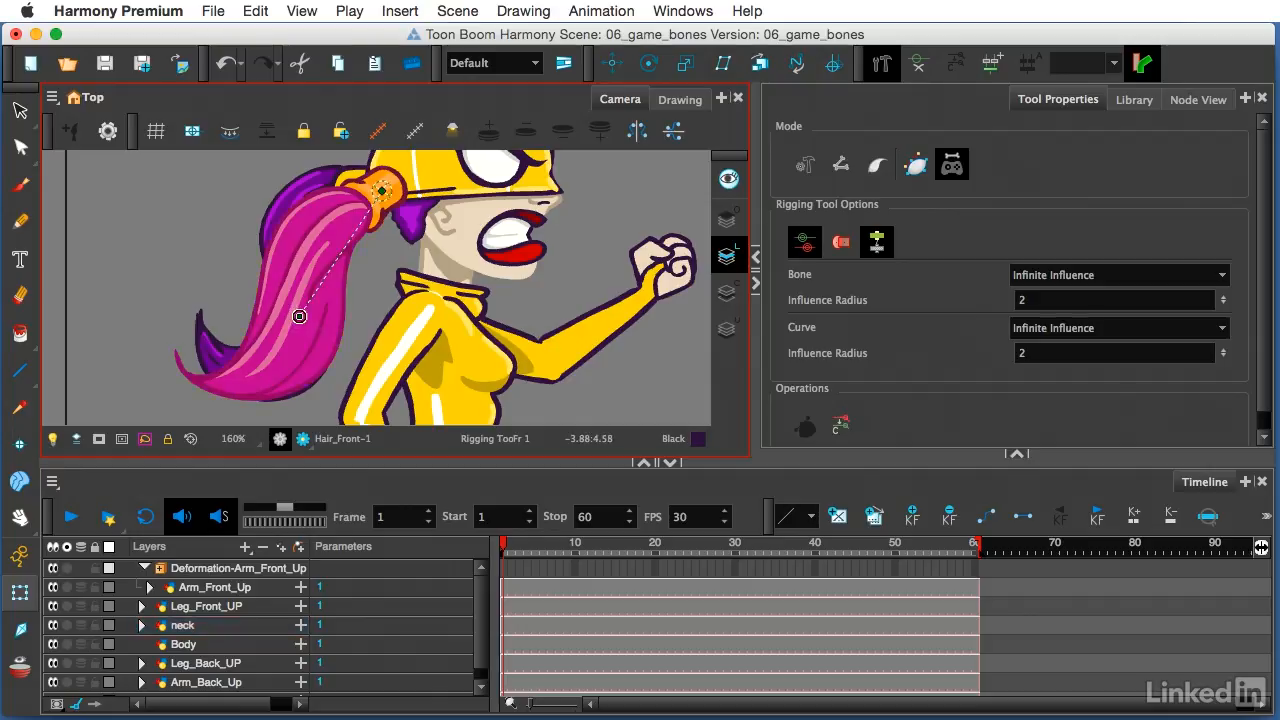
pyautogui.click(185, 376)
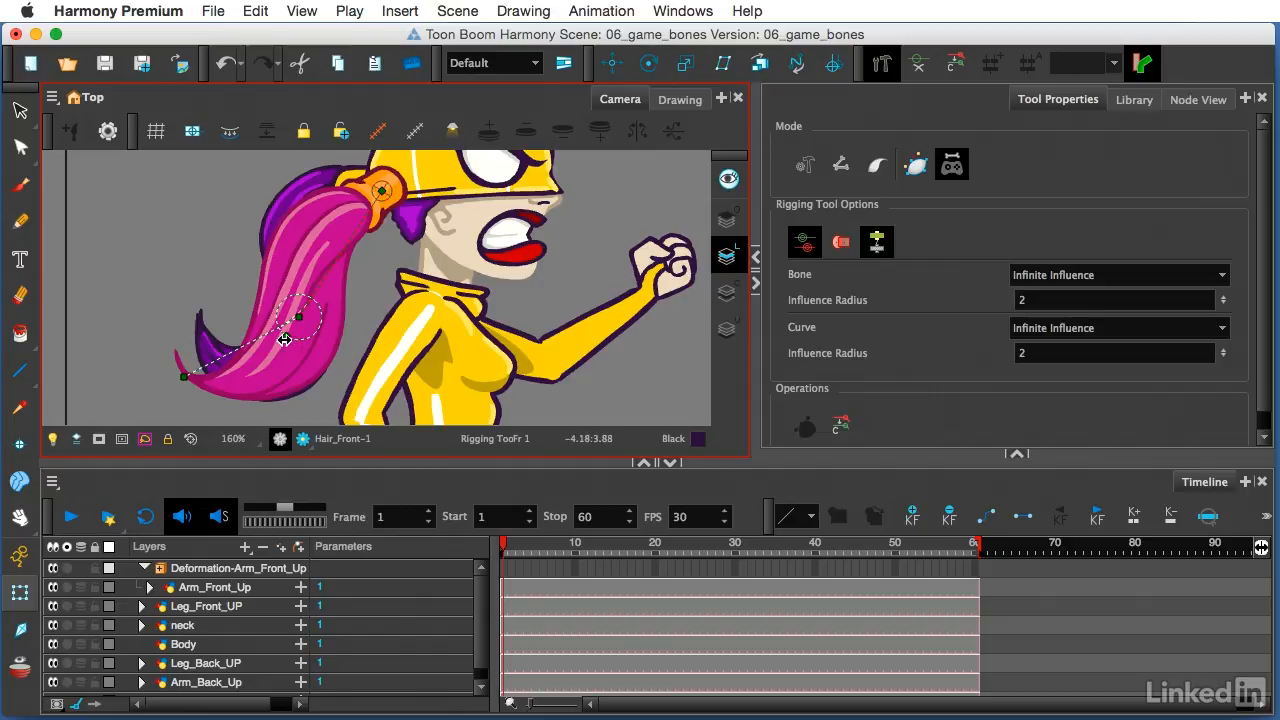
# Enlarge the ponytail's middle joint region to the hair's width, test by swinging the tip downward, and return to the Rigging tool.
pyautogui.moveTo(284, 337); pyautogui.dragTo(277, 383)
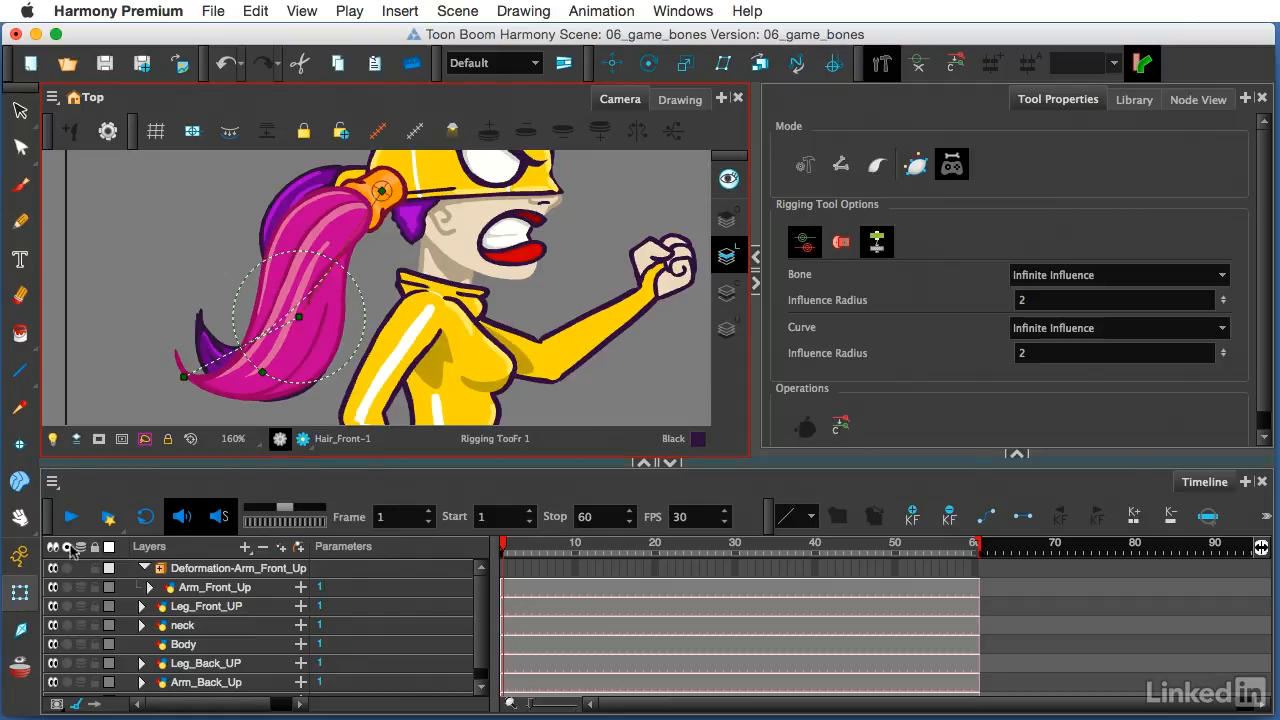
pyautogui.click(18, 594)
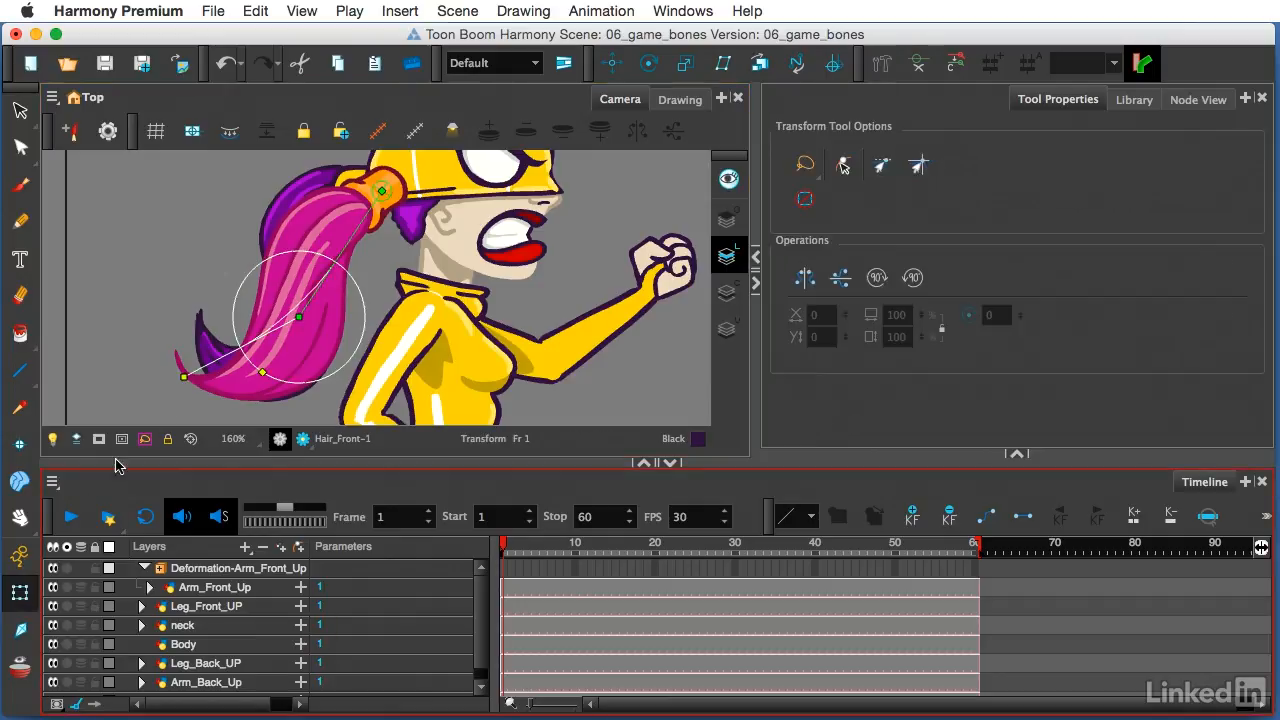
pyautogui.moveTo(240, 346); pyautogui.dragTo(260, 365)
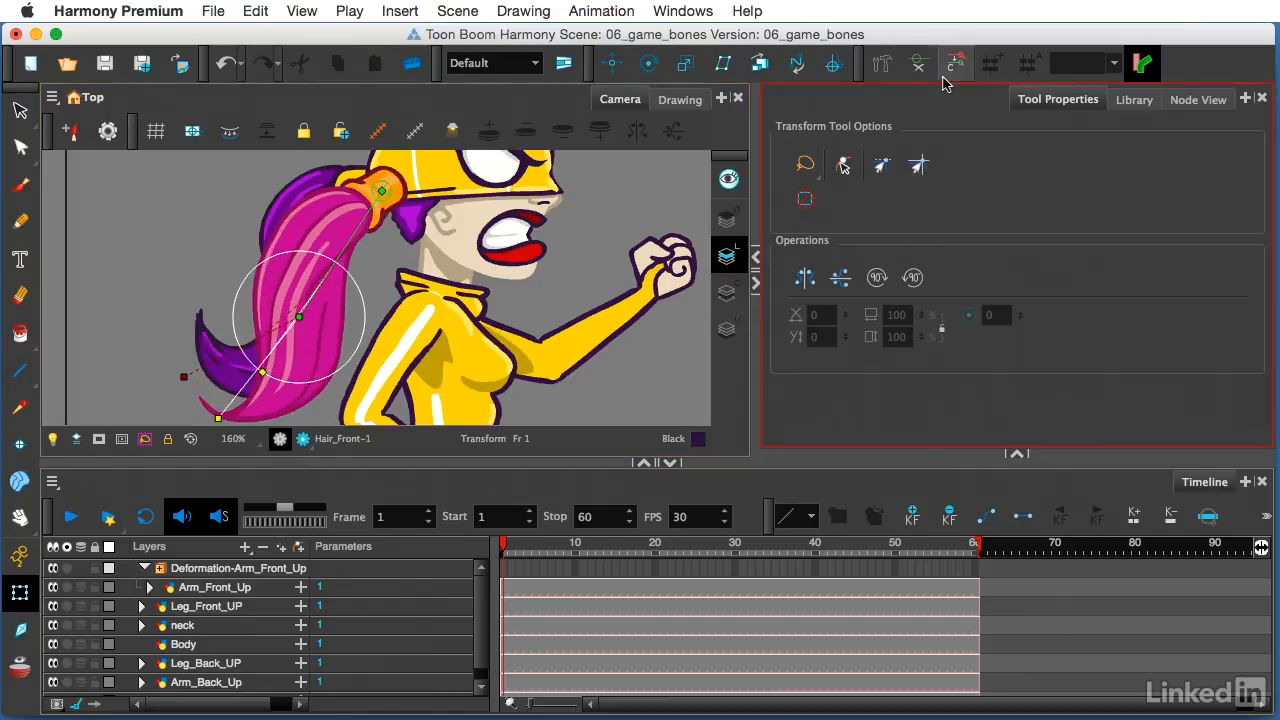
pyautogui.click(883, 65)
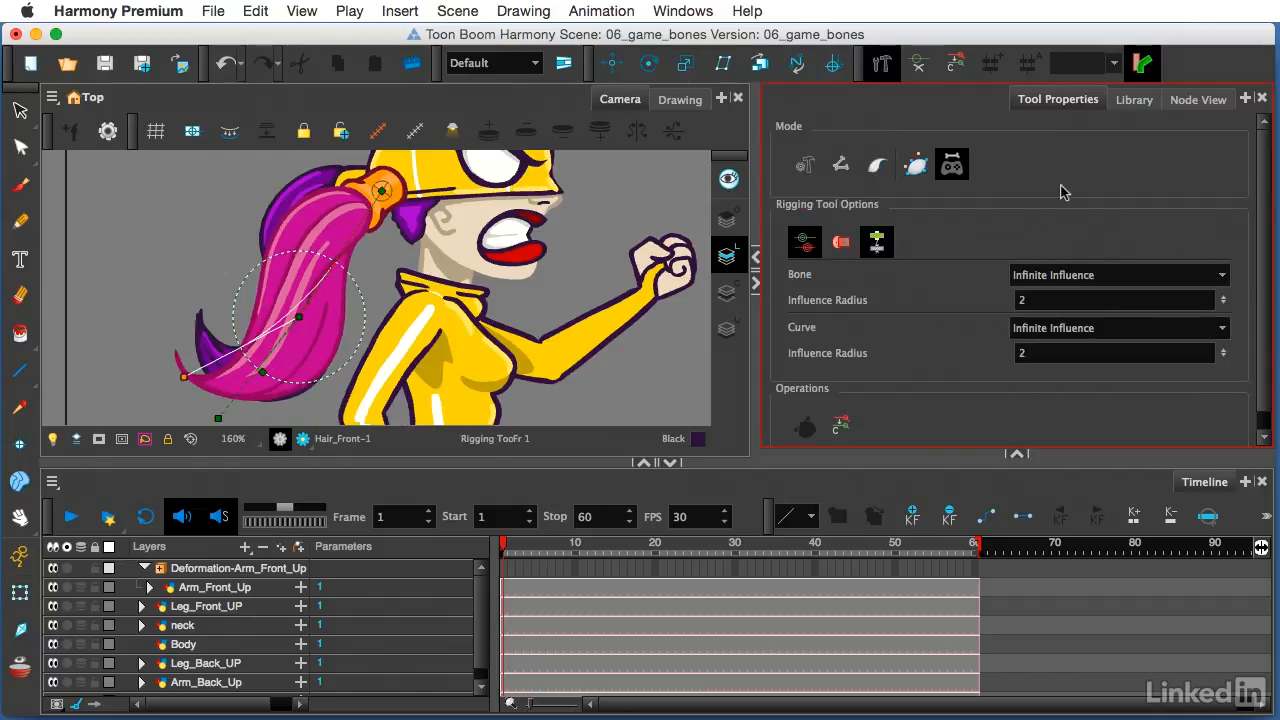